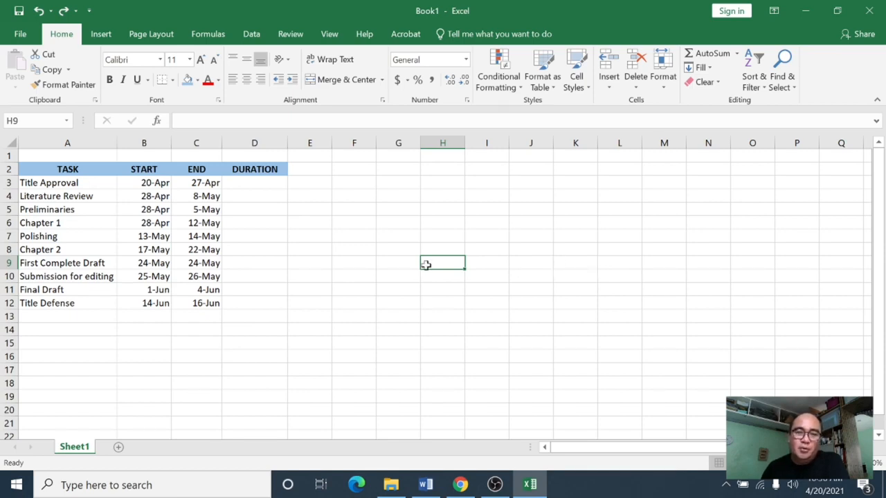
Step: Review the task names and the start and end date columns of the schedule table
left_click(397, 252)
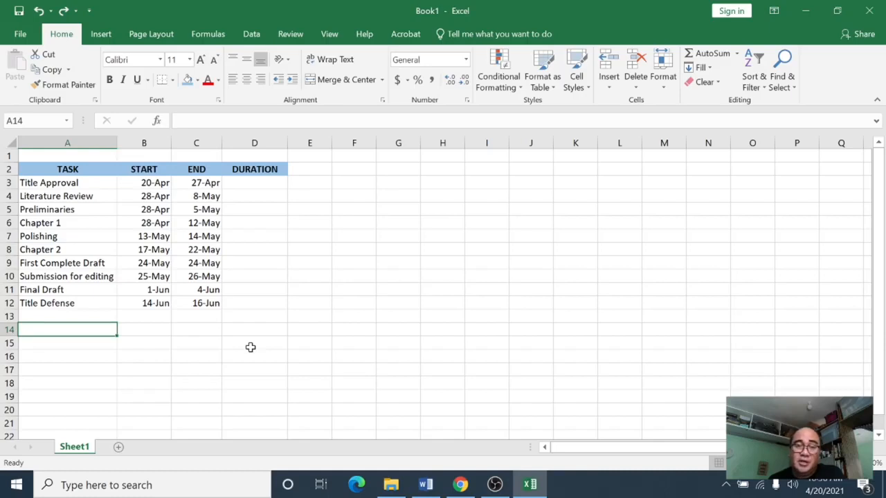
left_click(186, 318)
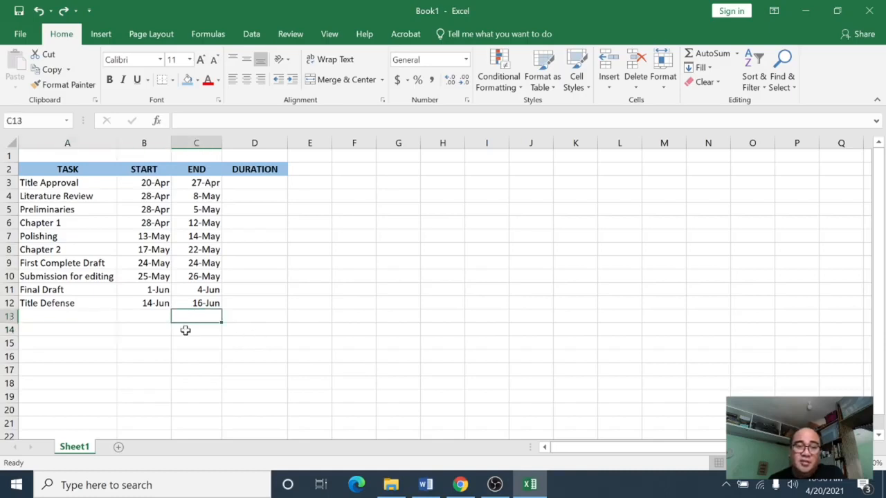
left_click(185, 330)
left_click(233, 328)
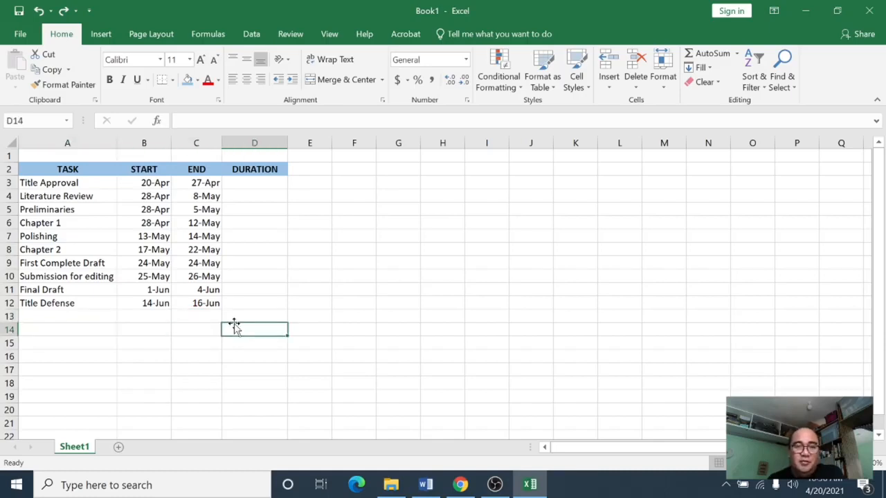
left_click(145, 320)
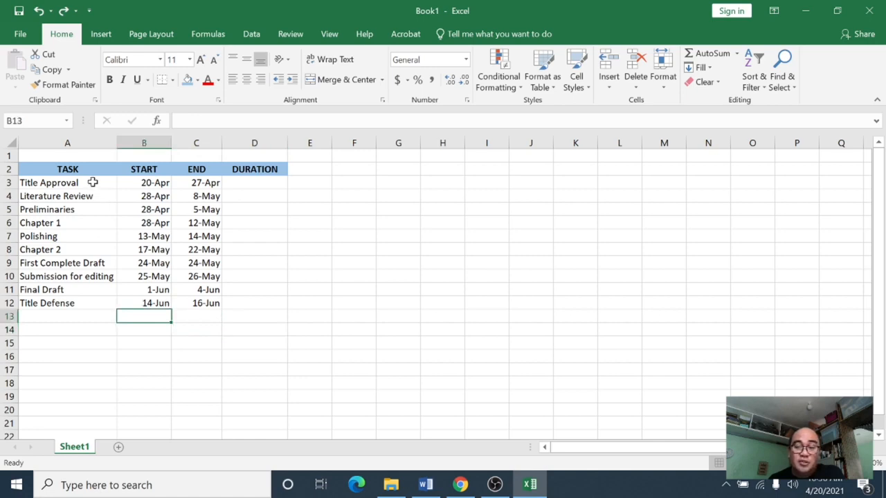
left_click_drag(92, 182, 92, 308)
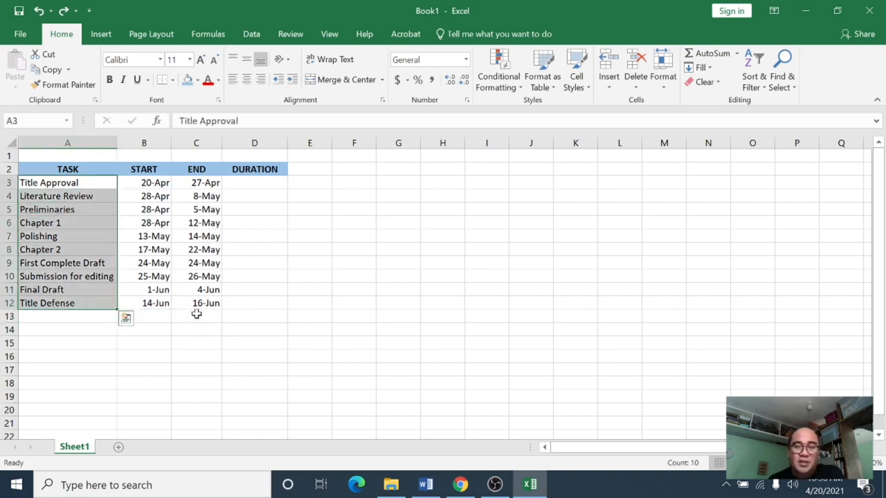
left_click(169, 340)
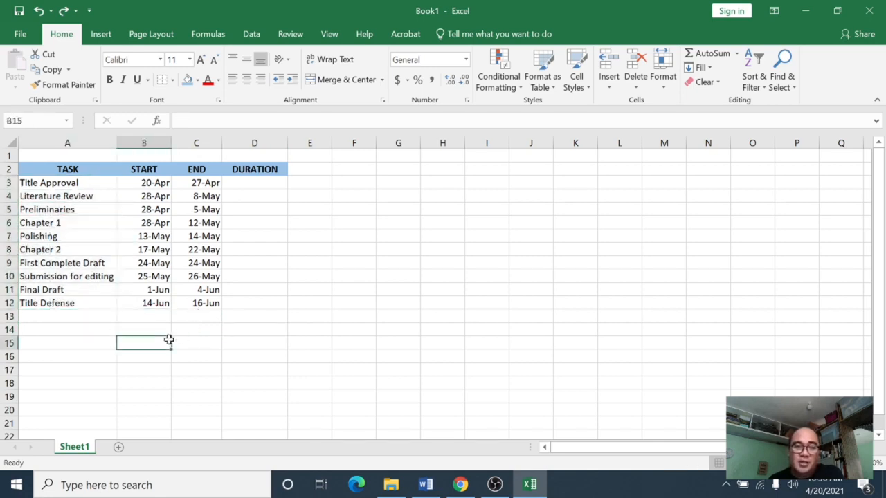
left_click_drag(154, 182, 154, 303)
left_click(261, 261)
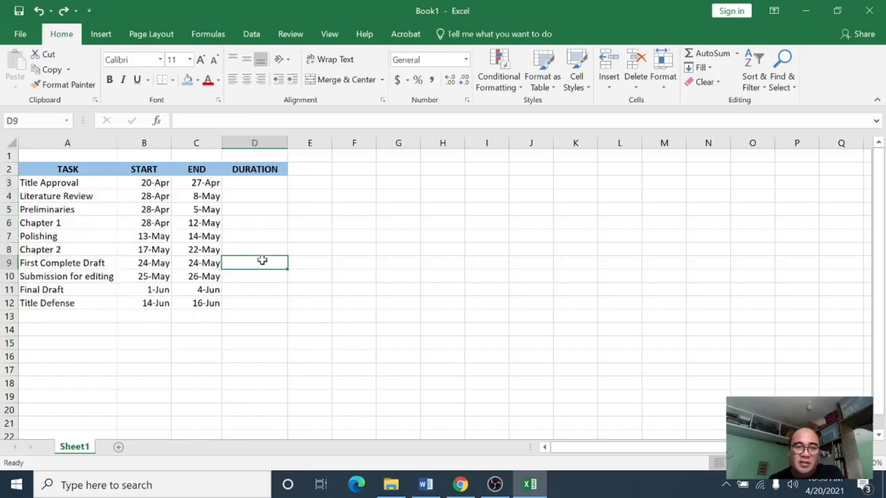
left_click(152, 182)
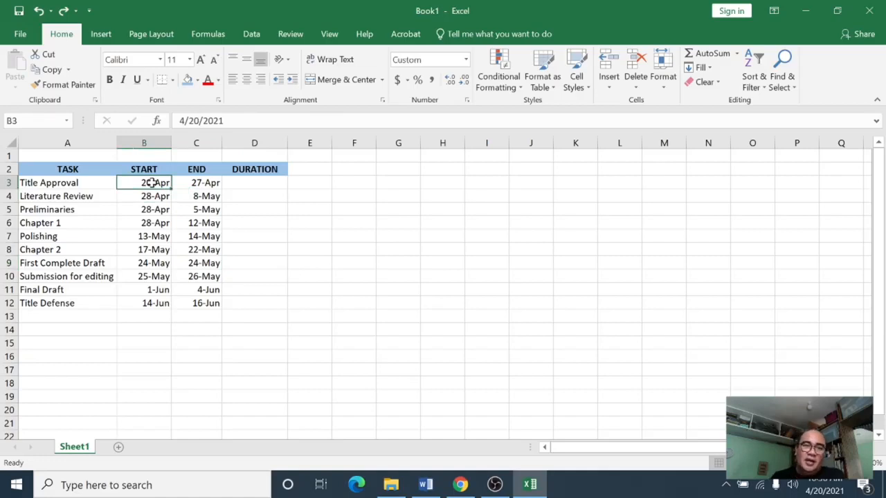
left_click(199, 184)
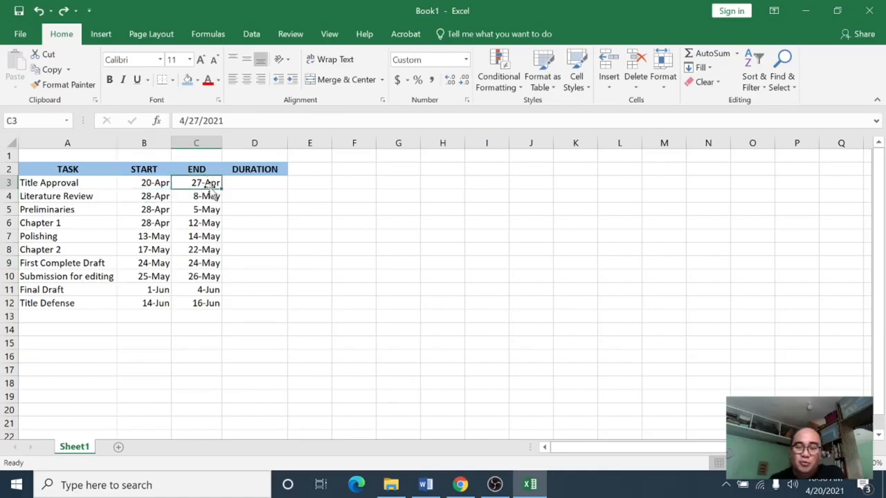
left_click(93, 184)
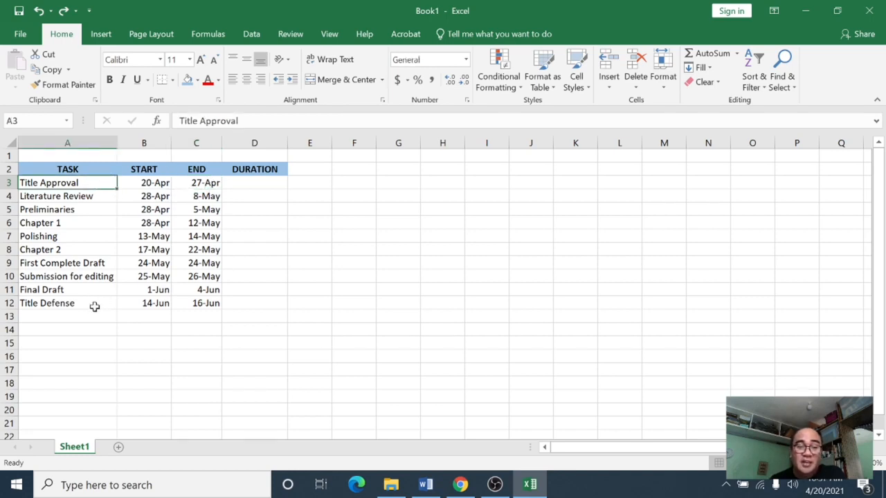
left_click_drag(97, 182, 94, 306)
left_click(148, 335)
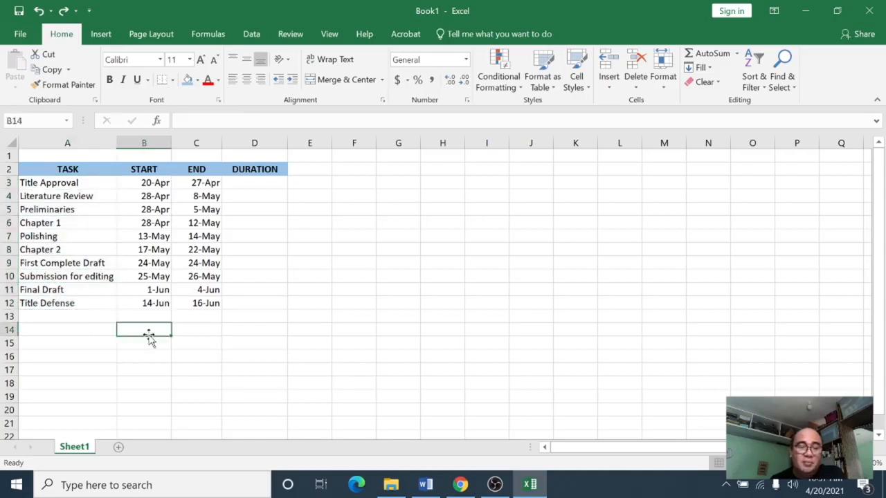
left_click(156, 183)
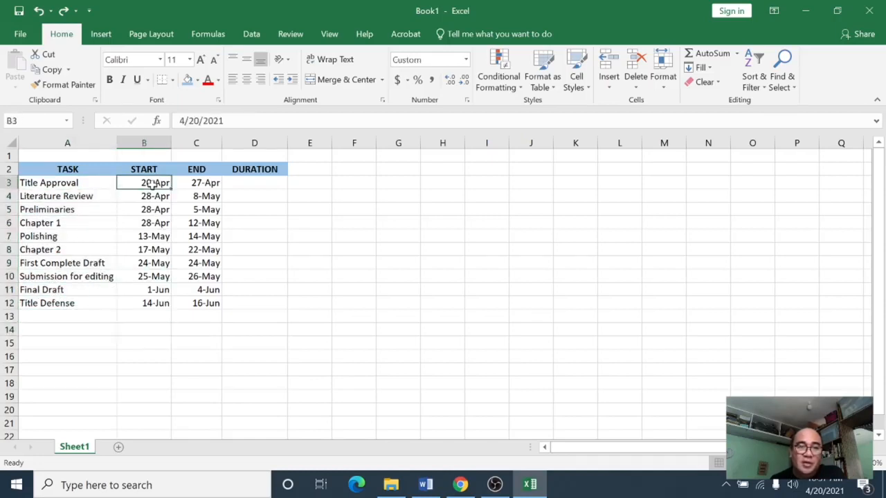
left_click_drag(151, 182, 148, 305)
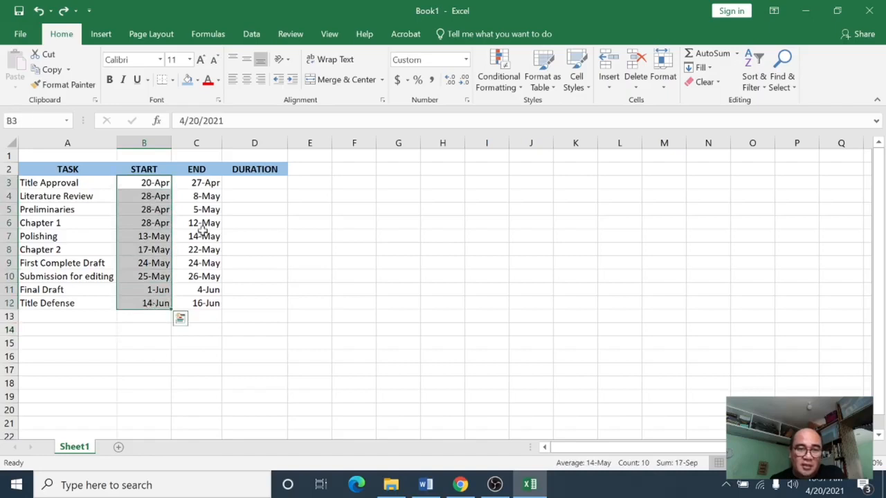
left_click(206, 209)
left_click_drag(206, 183, 205, 305)
left_click(250, 209)
left_click(258, 181)
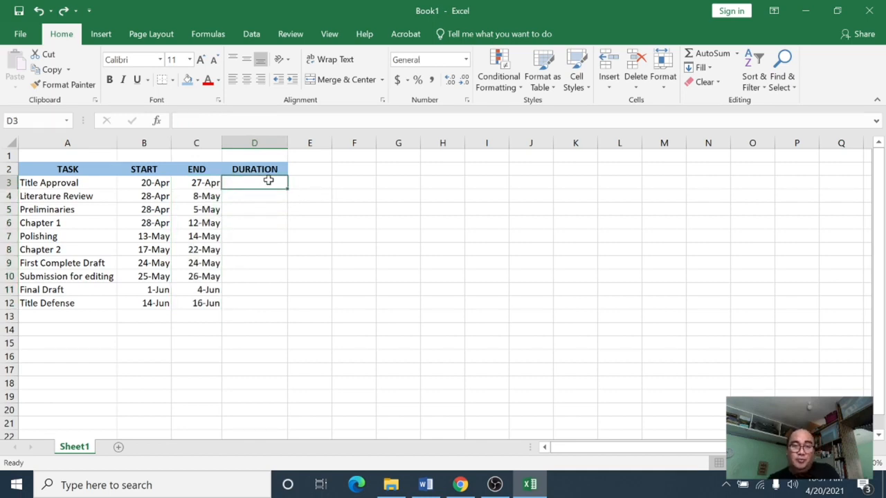
Step: Enter the formula =C3-B3 in the first Duration cell to subtract the start date from the end date
type("=")
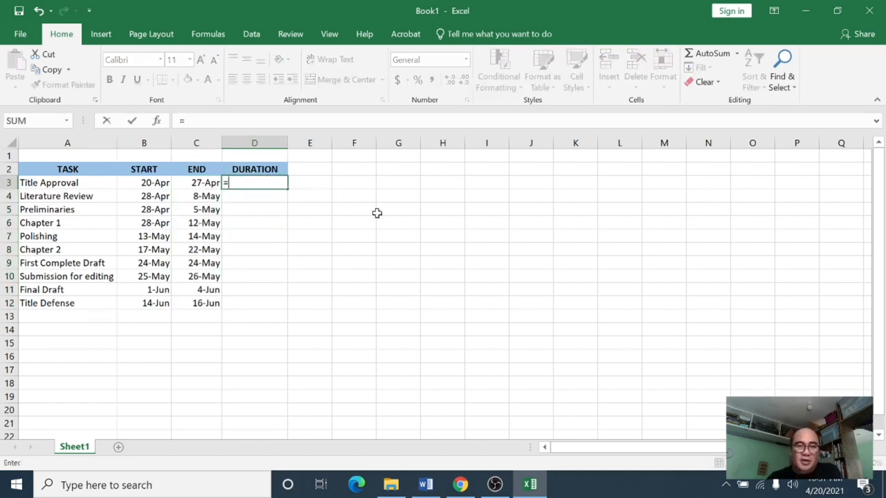
left_click(211, 184)
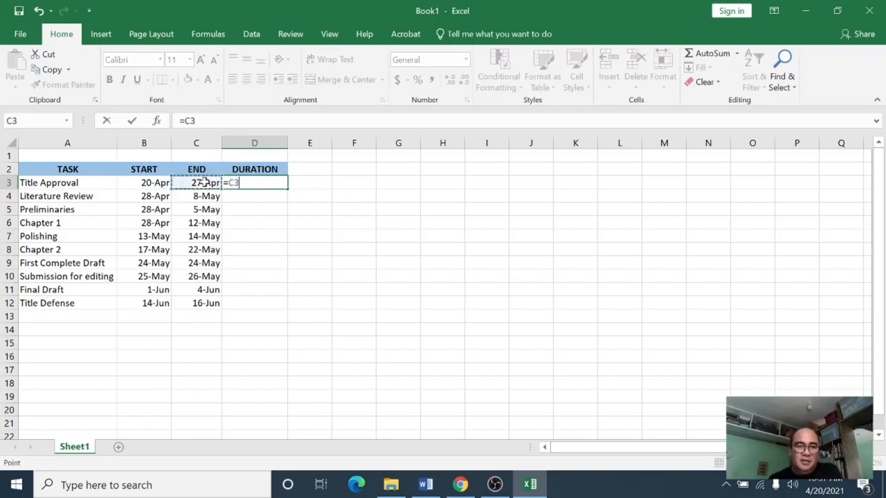
type("-")
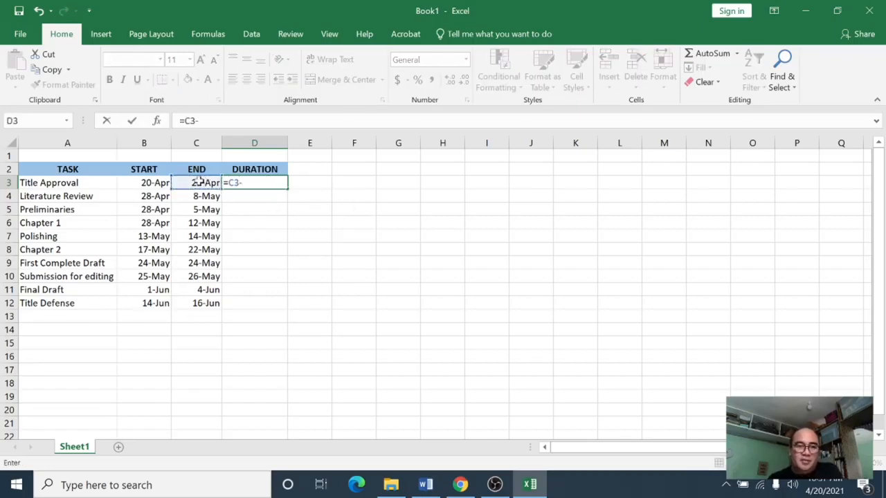
left_click(150, 181)
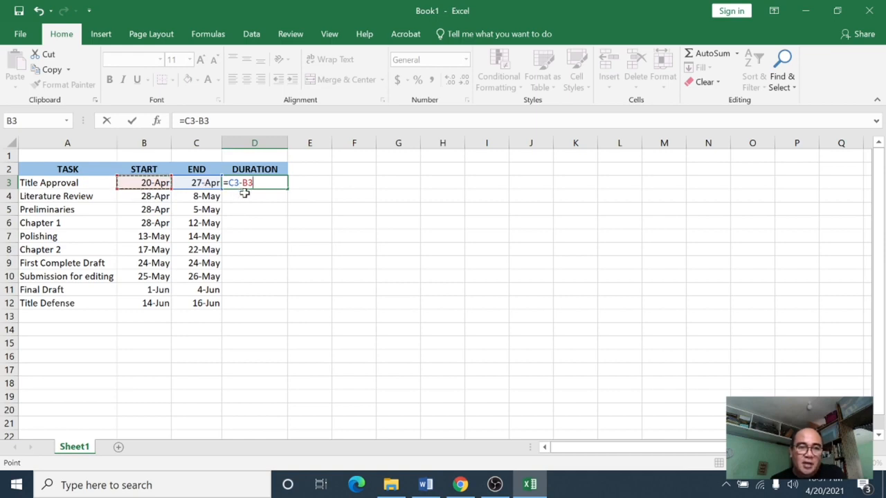
key("Return")
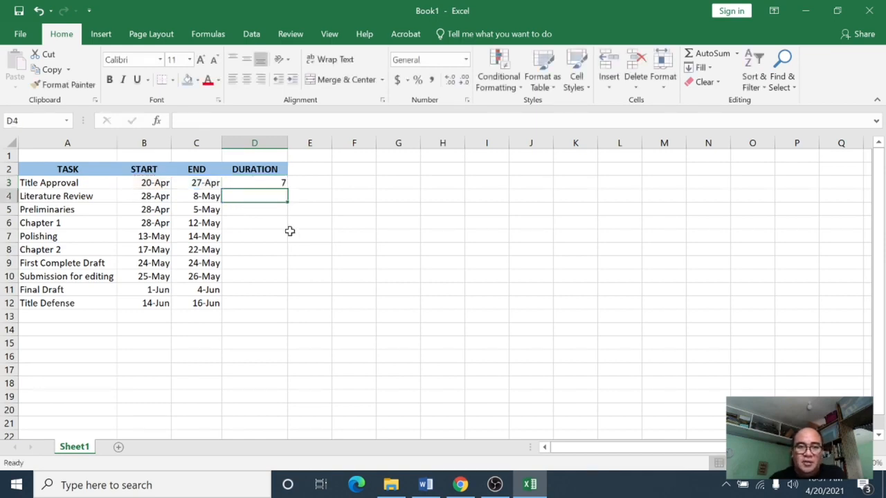
Step: Fill the duration formula down the Duration column through the Title Defense row
left_click(271, 183)
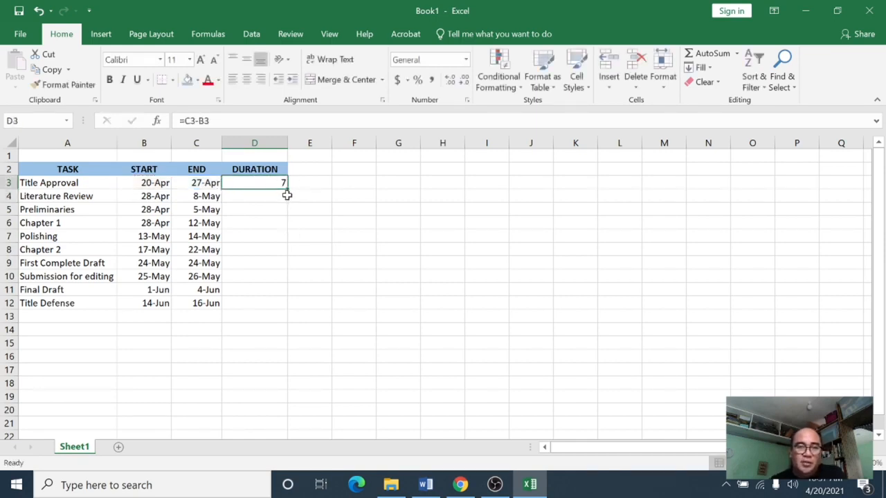
left_click_drag(289, 190, 290, 308)
left_click(262, 339)
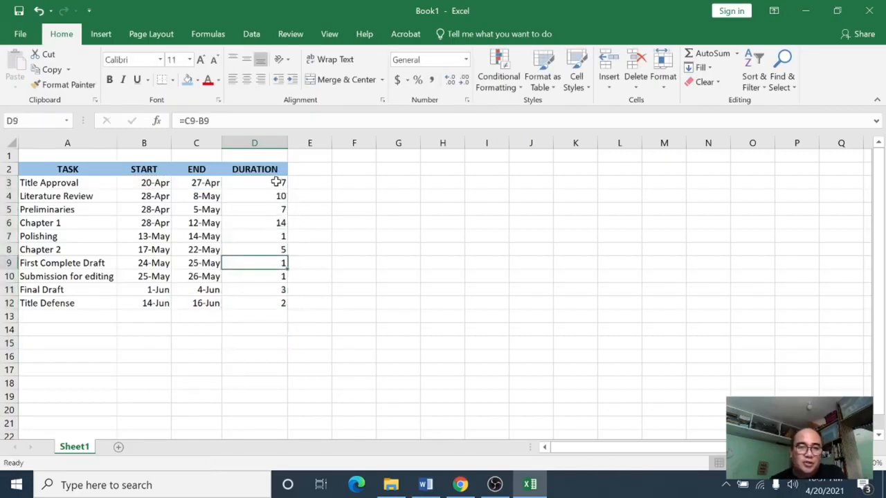
Step: Inspect the copied formulas in several Duration cells
left_click(276, 182)
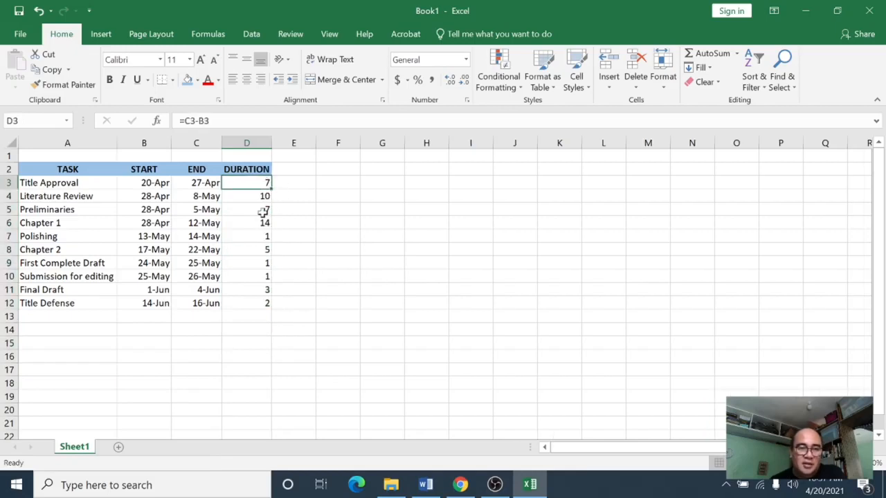
left_click(262, 211)
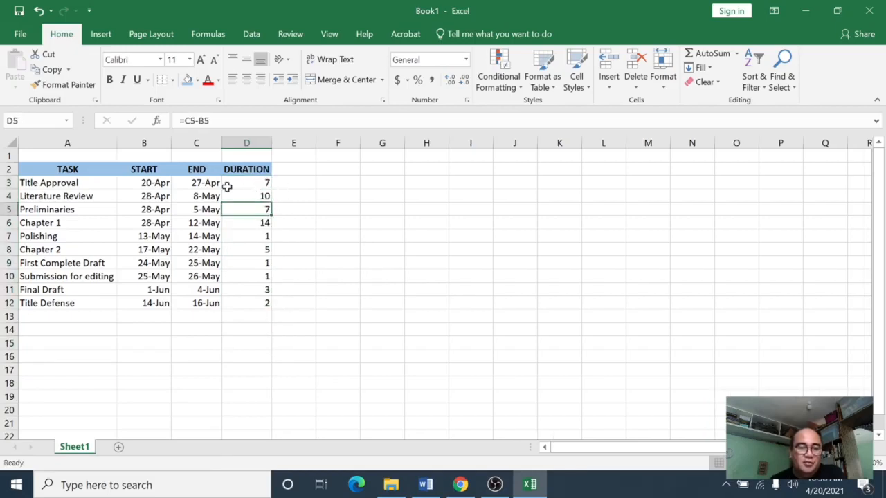
left_click(247, 182)
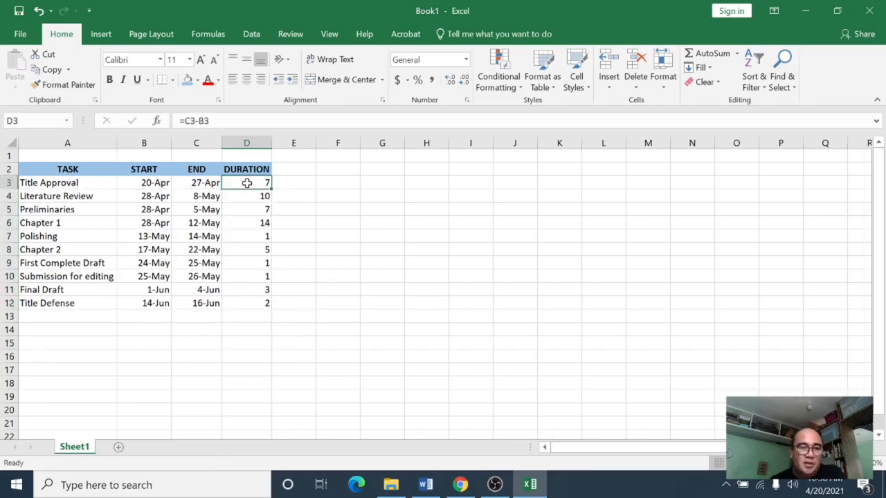
left_click(247, 197)
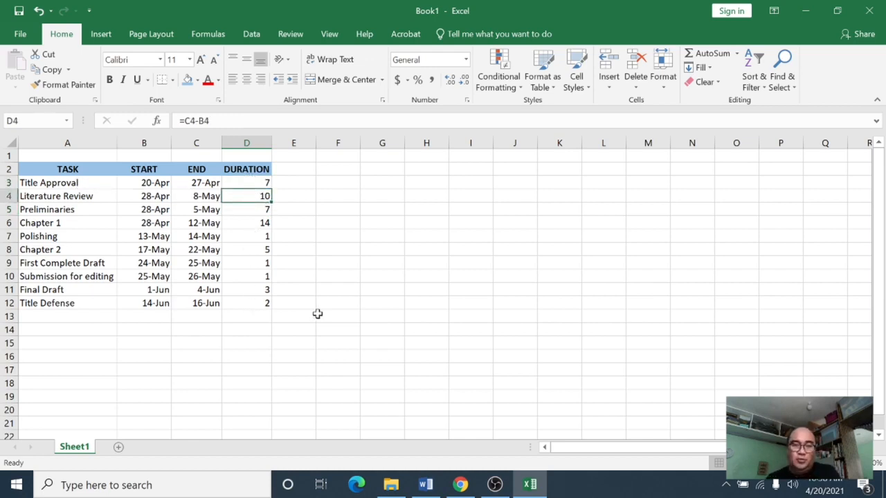
left_click(297, 329)
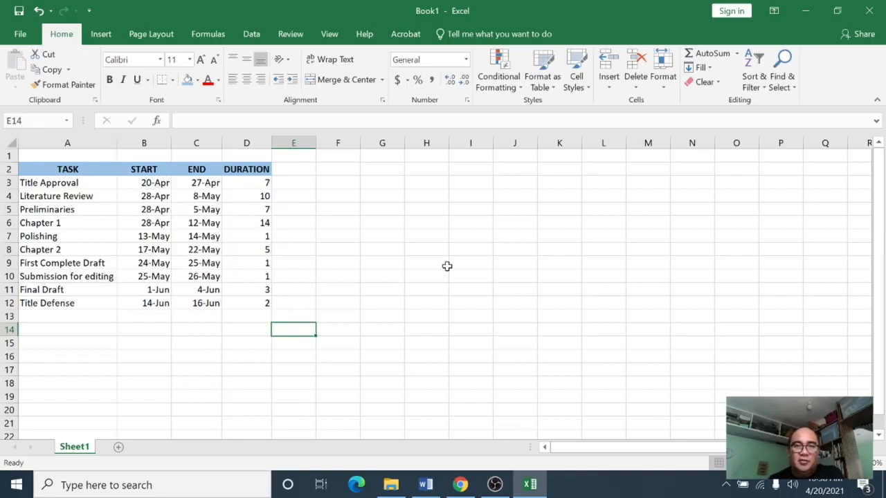
Step: Insert an empty 3-D Stacked Bar chart from an empty cell
left_click(424, 223)
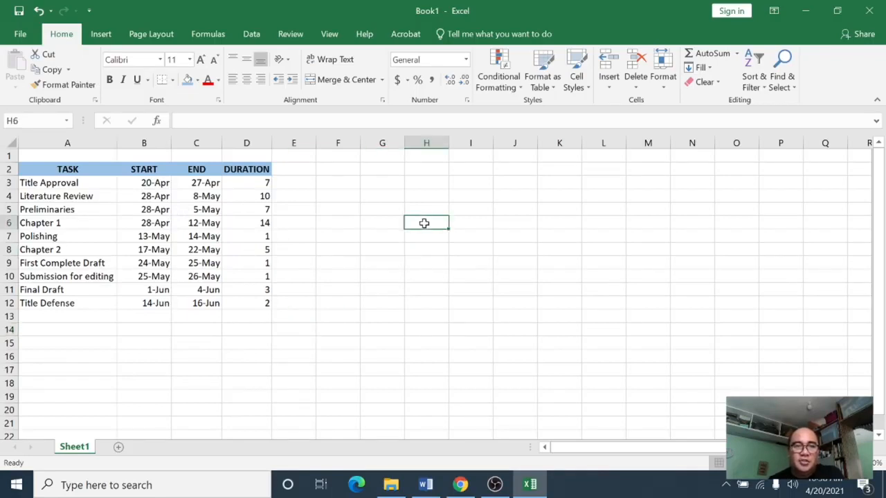
left_click(102, 36)
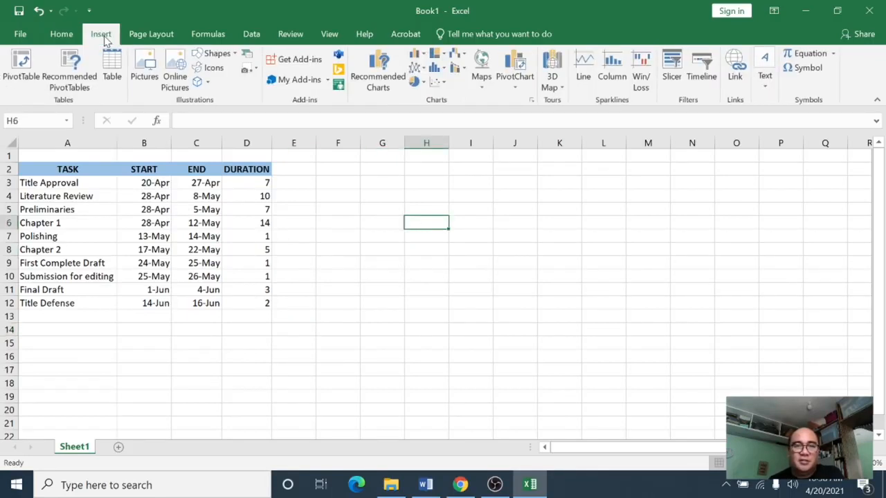
left_click(418, 56)
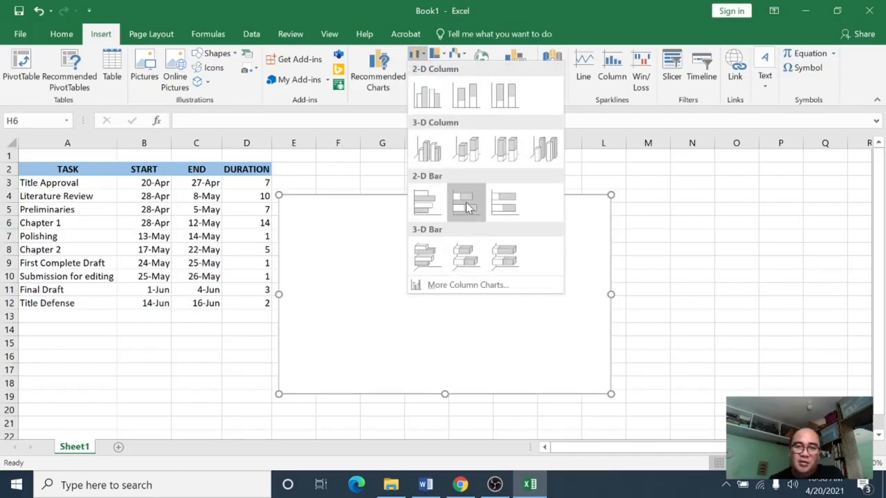
left_click(464, 255)
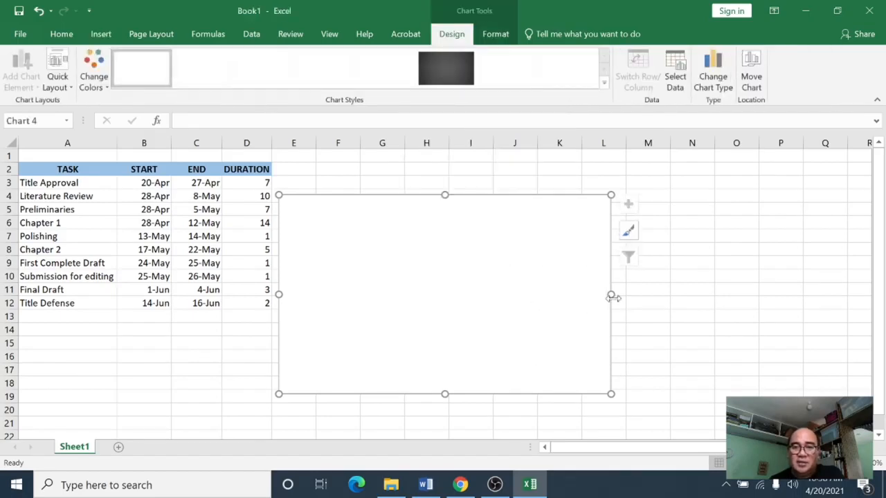
Step: Widen the chart to about column P and shift it slightly right
left_click_drag(612, 296, 785, 302)
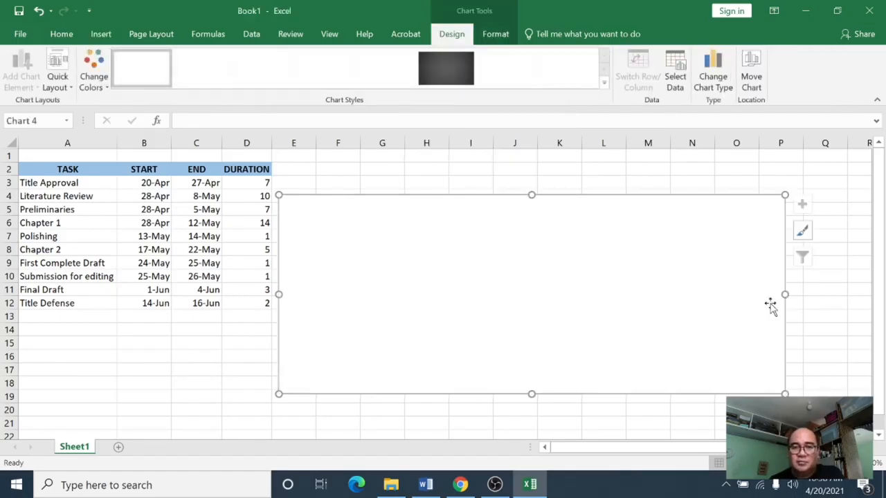
left_click_drag(519, 228, 540, 223)
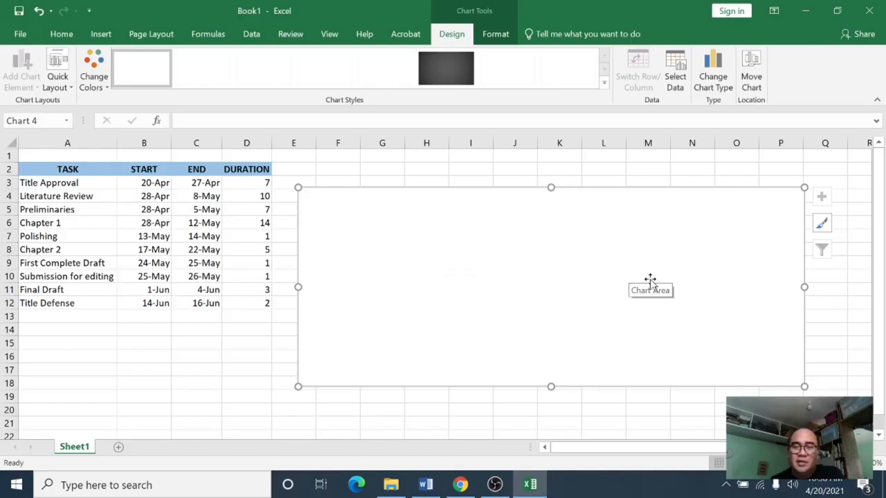
Step: Open the chart's Select Data Source dialog and move it over the chart
right_click(750, 205)
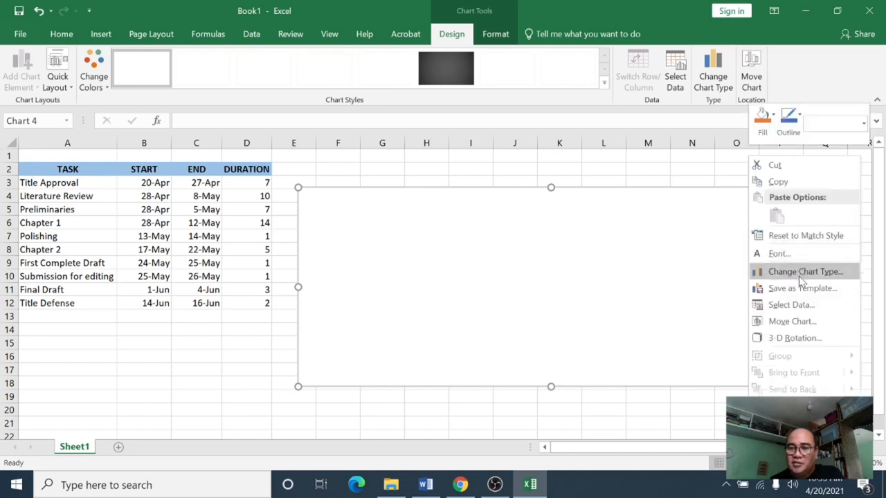
left_click(790, 305)
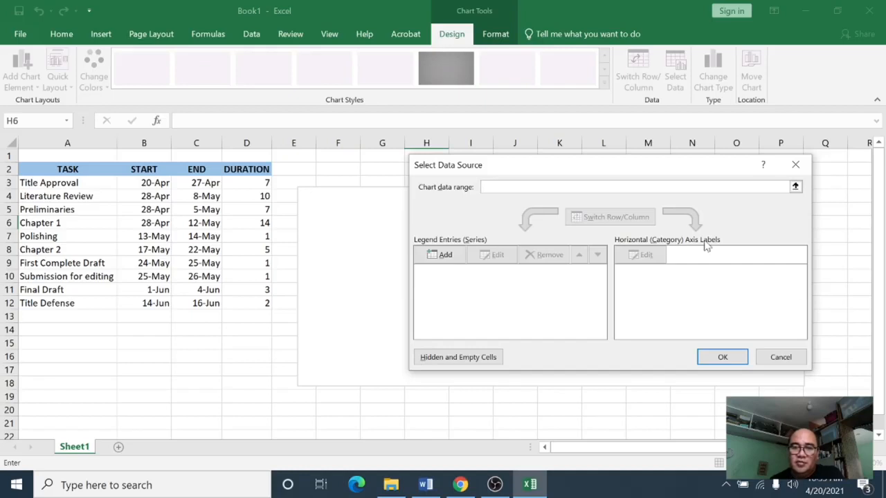
left_click_drag(623, 170, 591, 187)
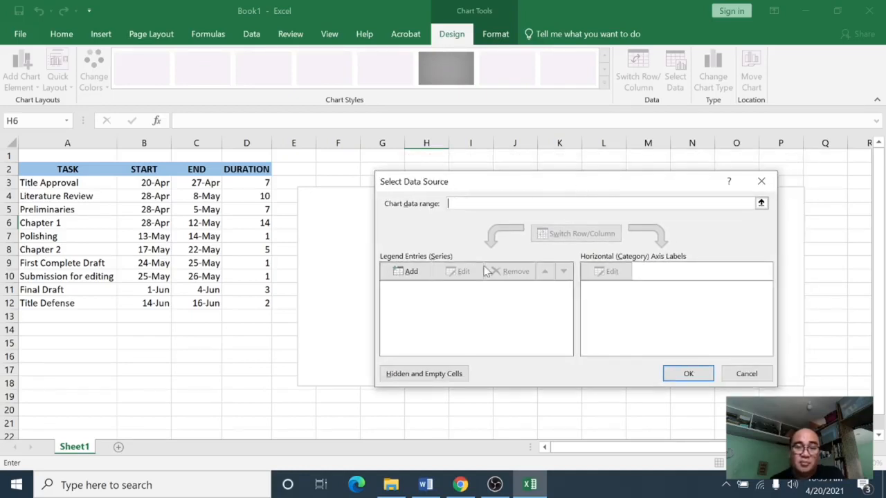
Step: Add a START series to the chart, named from B2 with values B3:B12
left_click(411, 272)
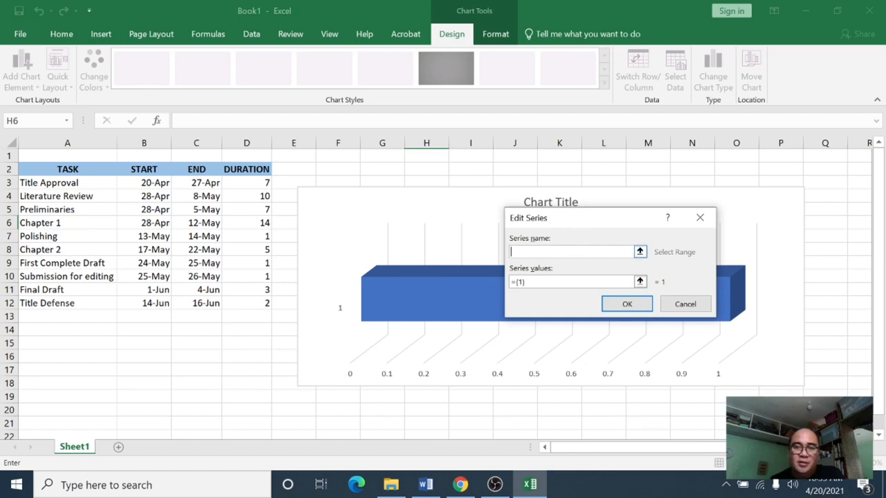
left_click(148, 170)
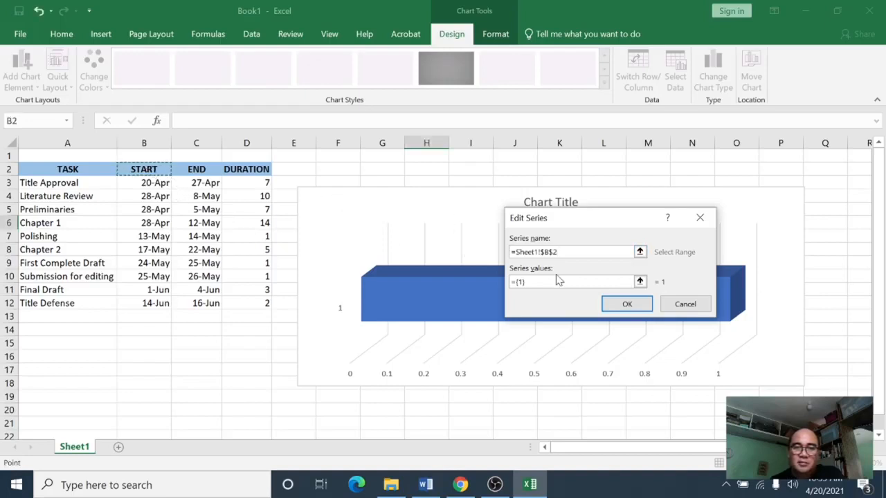
left_click(640, 281)
key("BackSpace")
key("BackSpace")
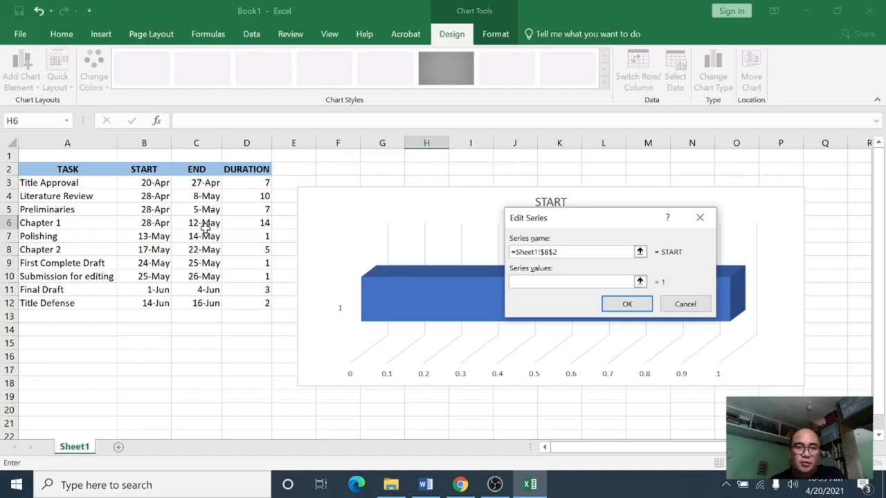
left_click(157, 181)
left_click_drag(157, 182, 160, 303)
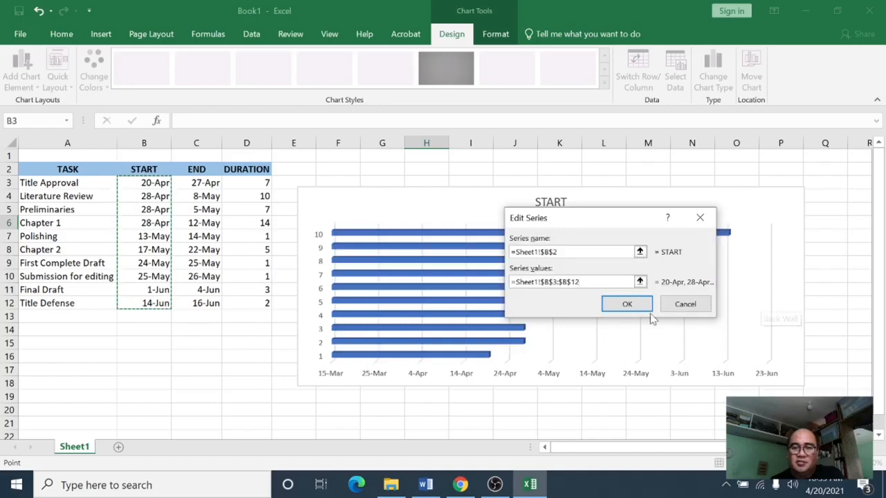
left_click(626, 305)
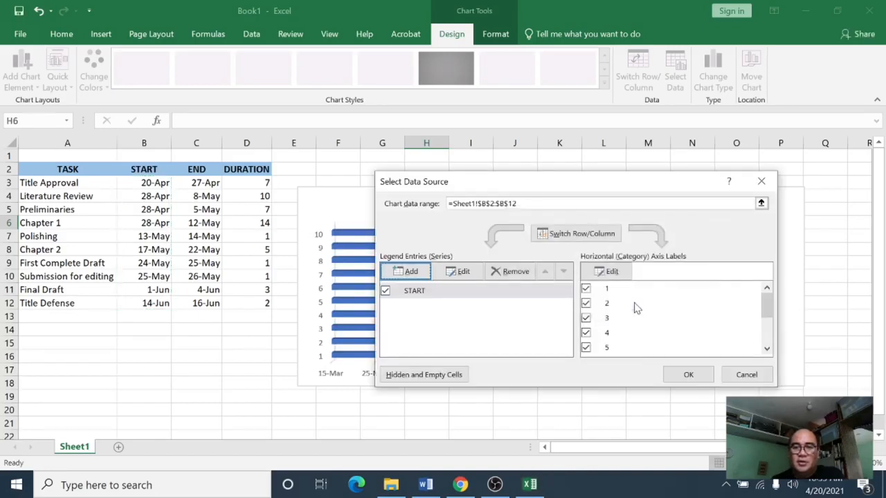
left_click(689, 374)
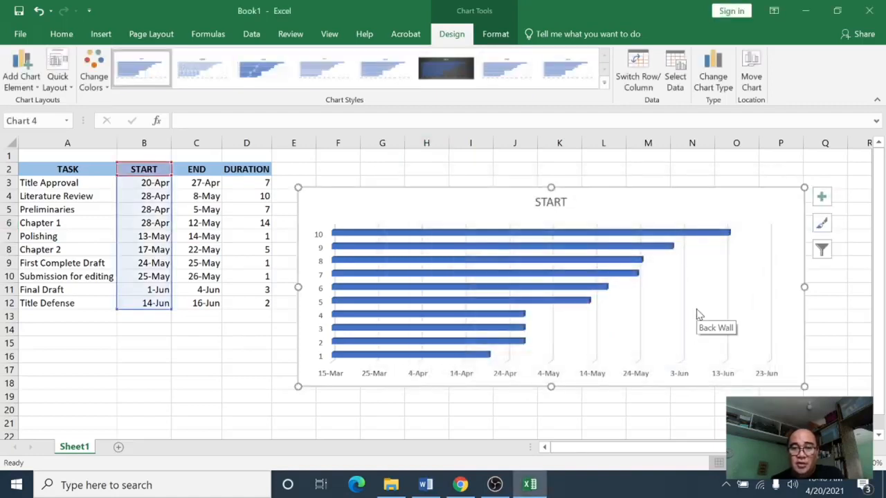
Step: Shift the chart up slightly and add a DURATION series named from D2 with values D3:D12
left_click_drag(512, 202, 513, 186)
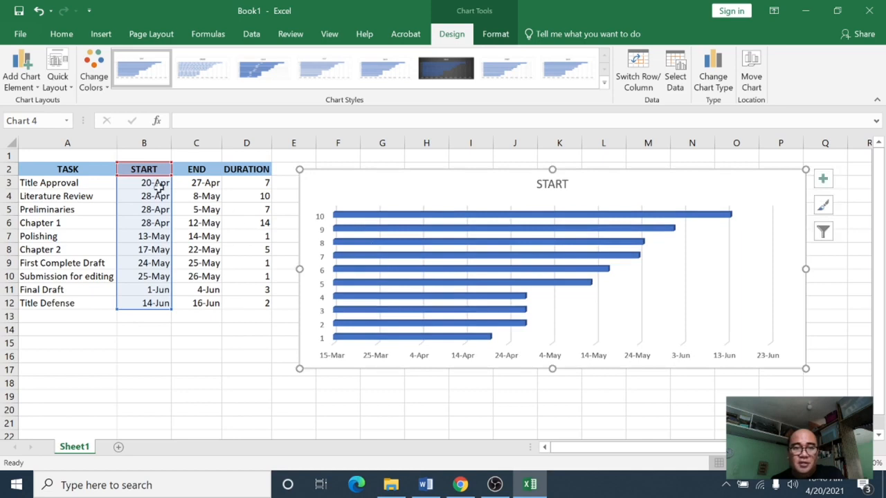
right_click(767, 186)
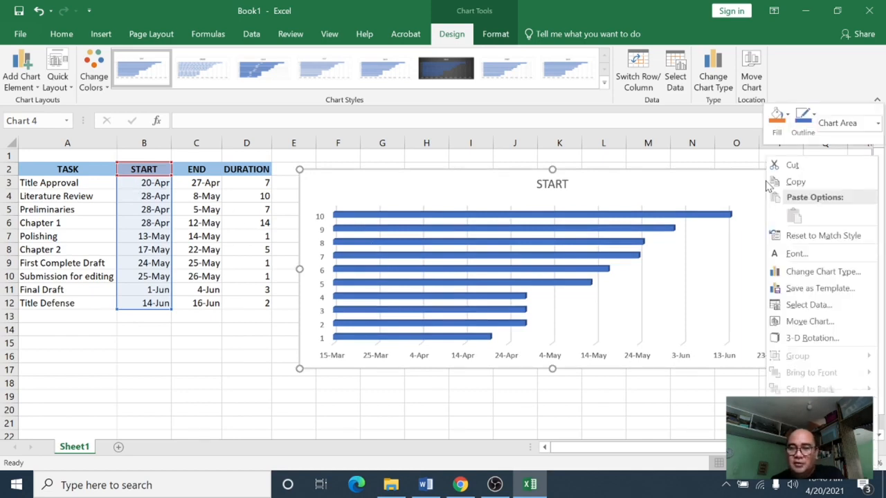
left_click(808, 304)
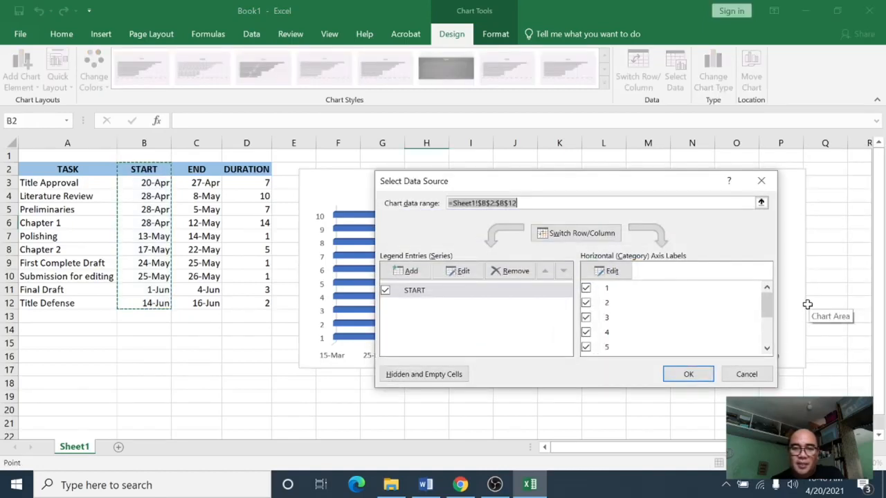
left_click(411, 273)
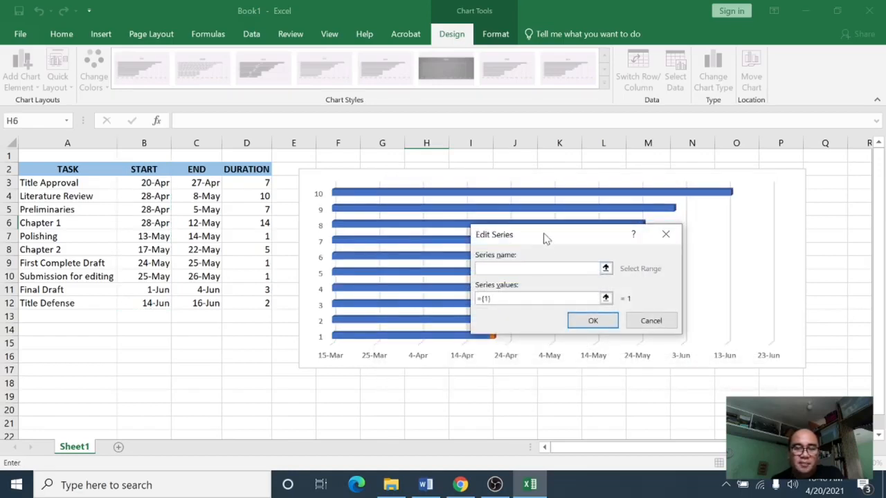
left_click(251, 171)
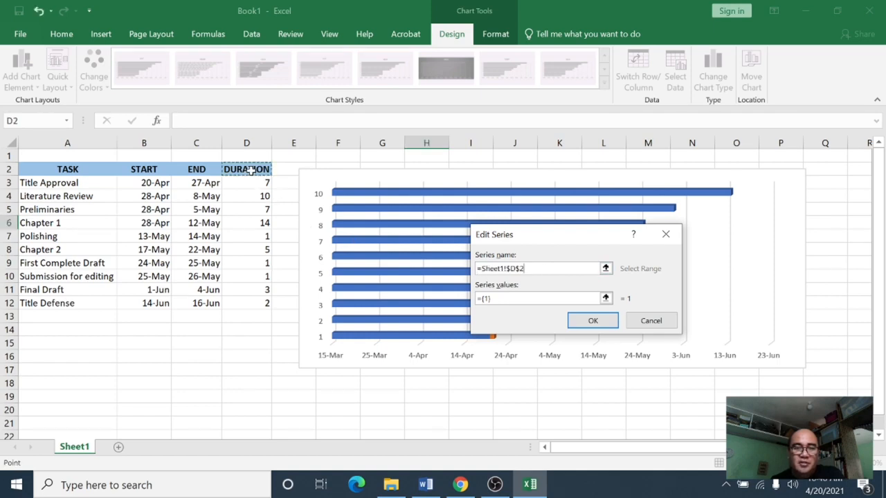
left_click(514, 300)
key("BackSpace")
key("BackSpace")
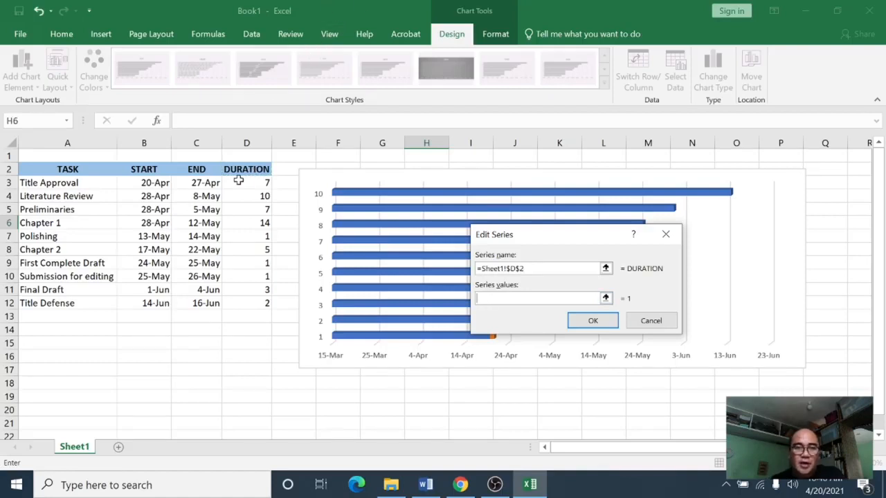
left_click_drag(238, 180, 263, 303)
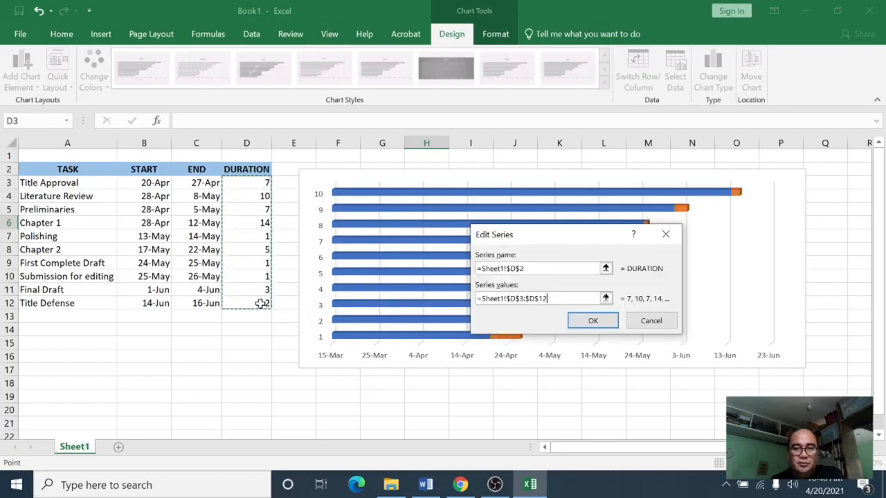
left_click(592, 322)
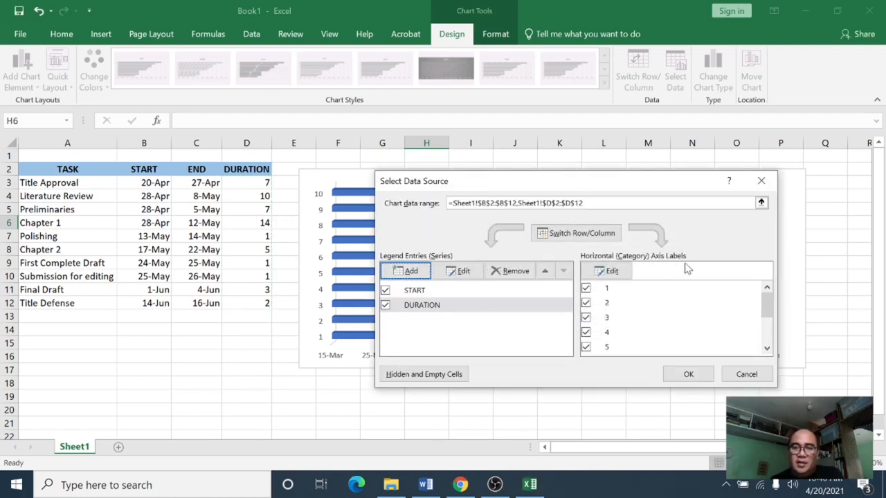
Step: Set the chart's category axis labels to the task names in A3:A12
left_click(612, 271)
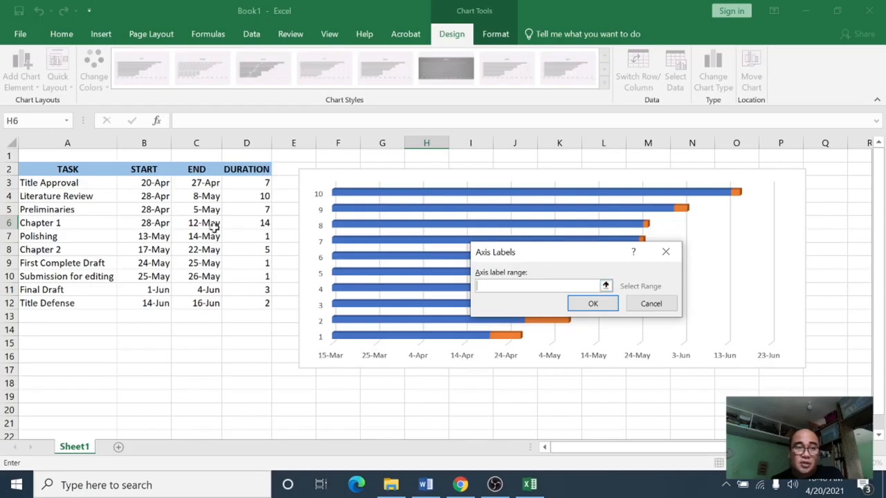
left_click_drag(82, 182, 79, 303)
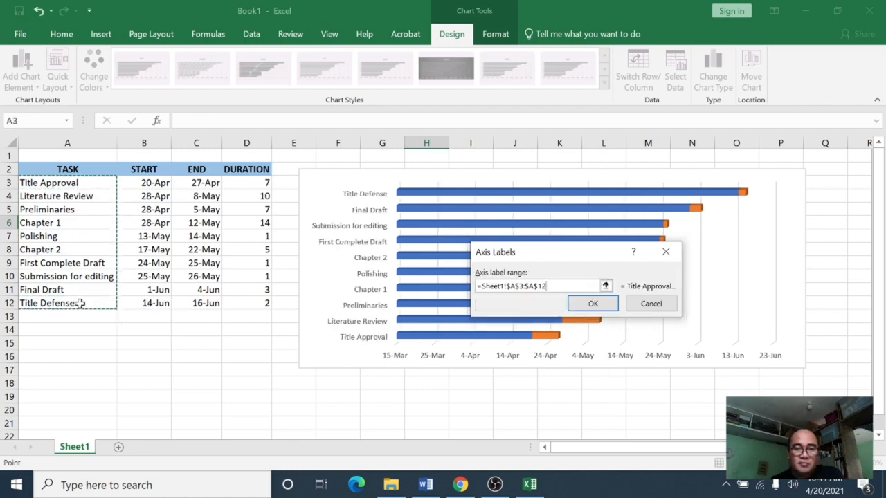
left_click(595, 305)
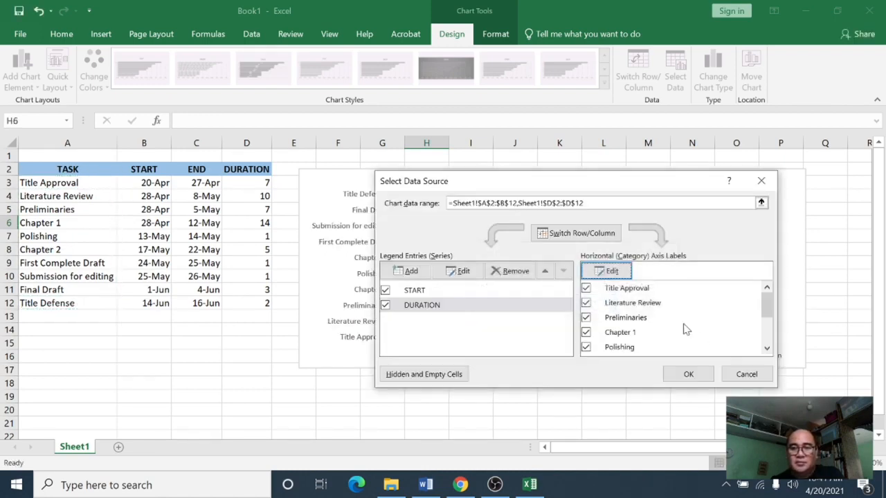
left_click(696, 373)
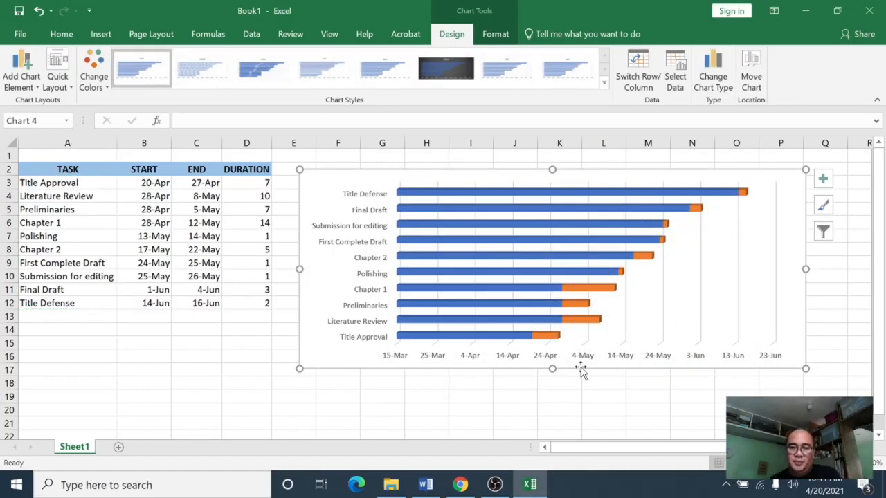
Step: Shift the chart down slightly and set the task axis to show categories in reverse order
left_click_drag(603, 174, 601, 201)
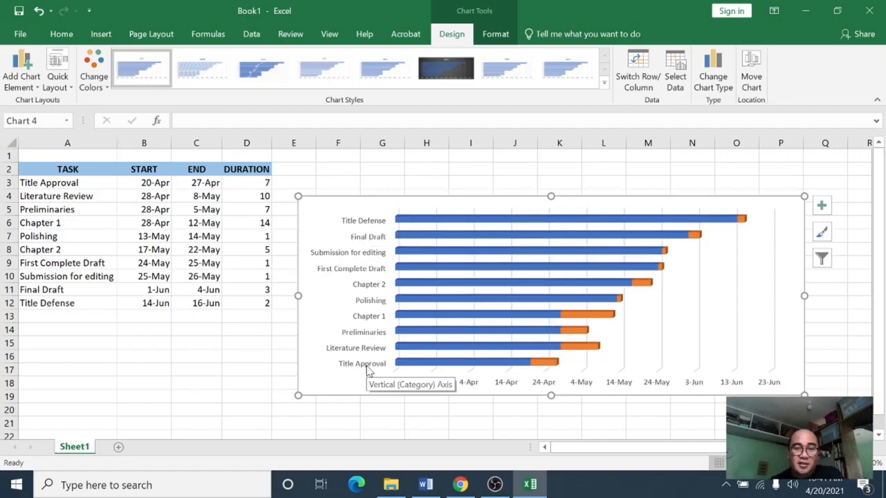
left_click(365, 285)
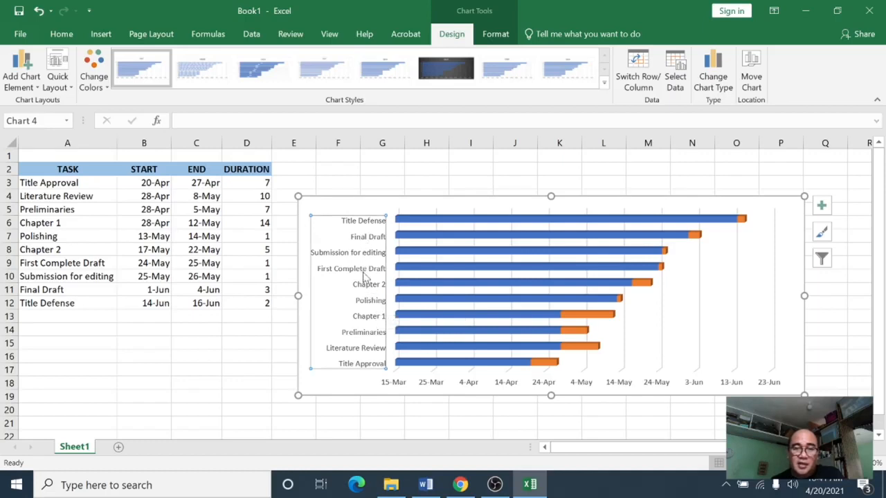
right_click(365, 275)
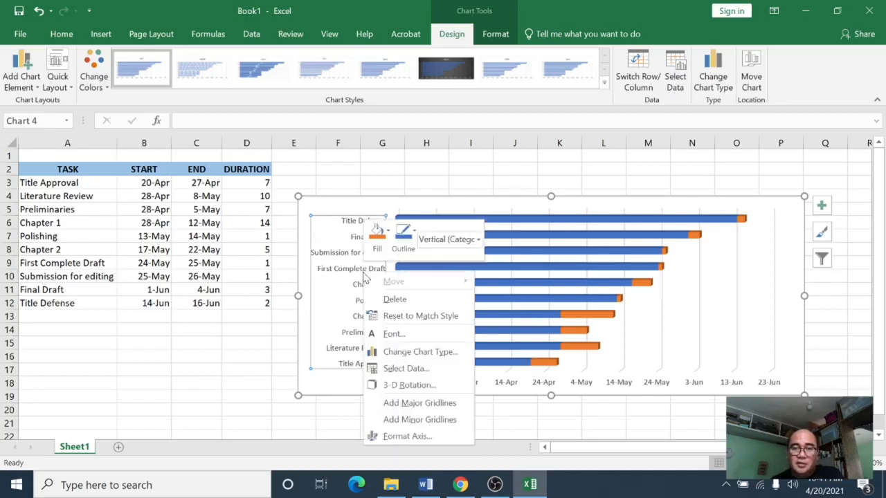
left_click(407, 437)
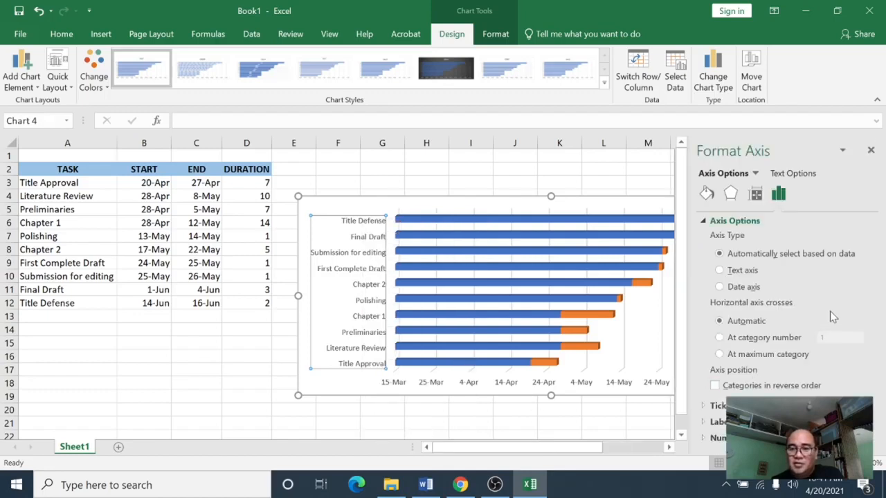
left_click(716, 386)
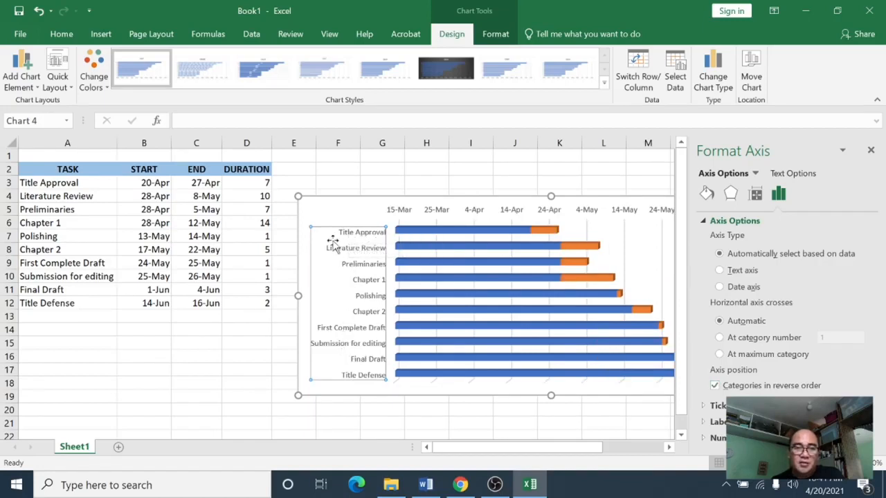
left_click(347, 395)
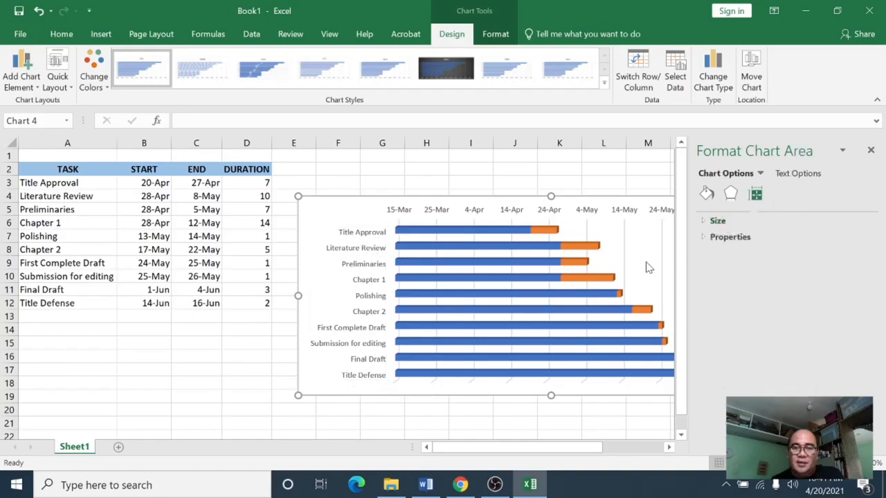
left_click(871, 151)
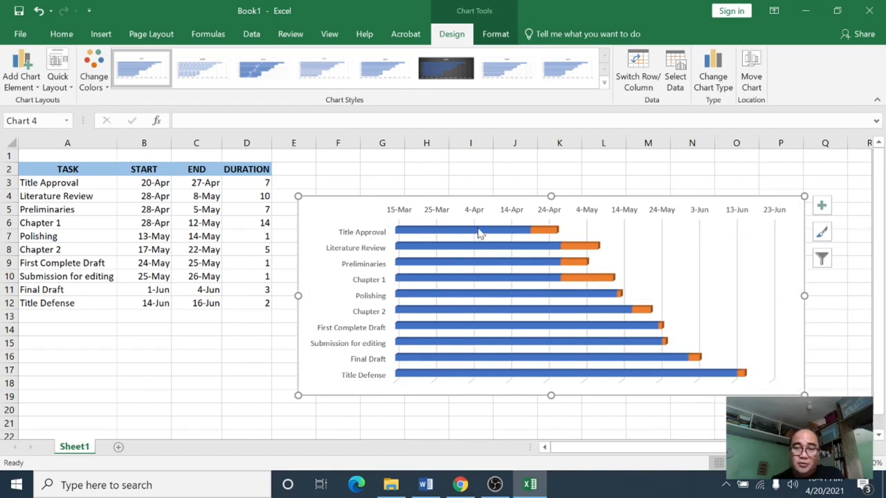
Step: Set the START series bars to no fill so only the duration bars show
mouse_move(481, 234)
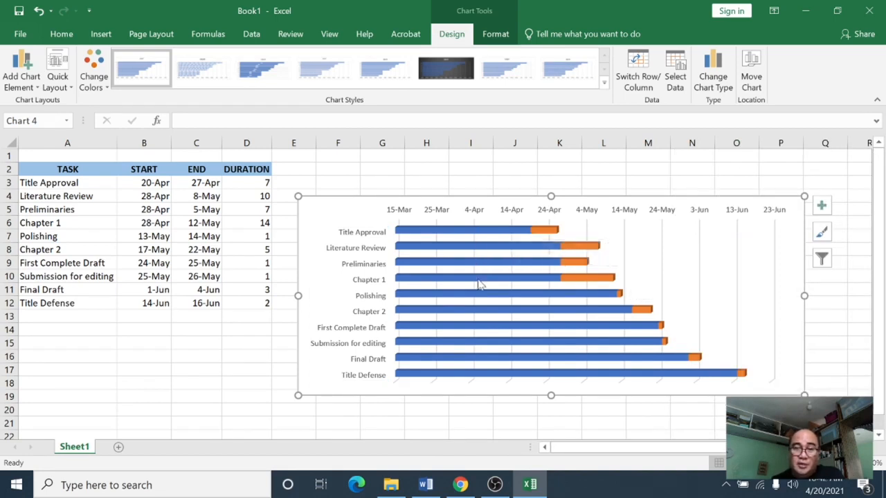
left_click(483, 235)
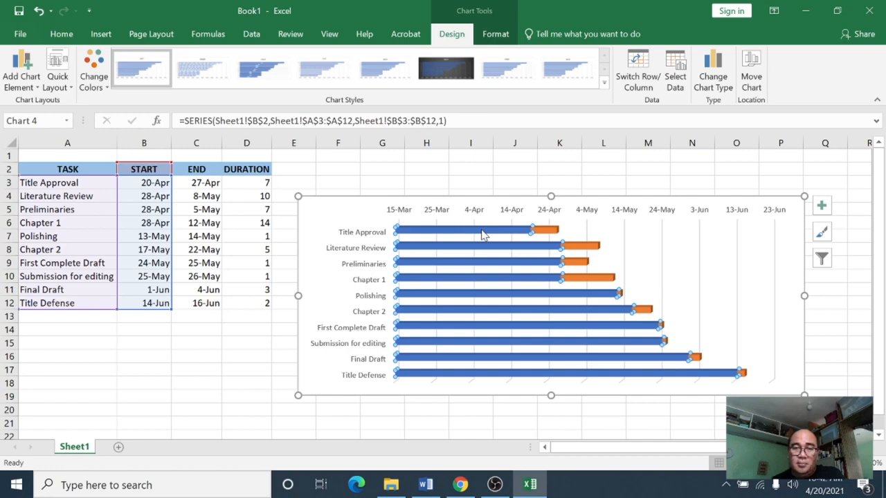
right_click(483, 235)
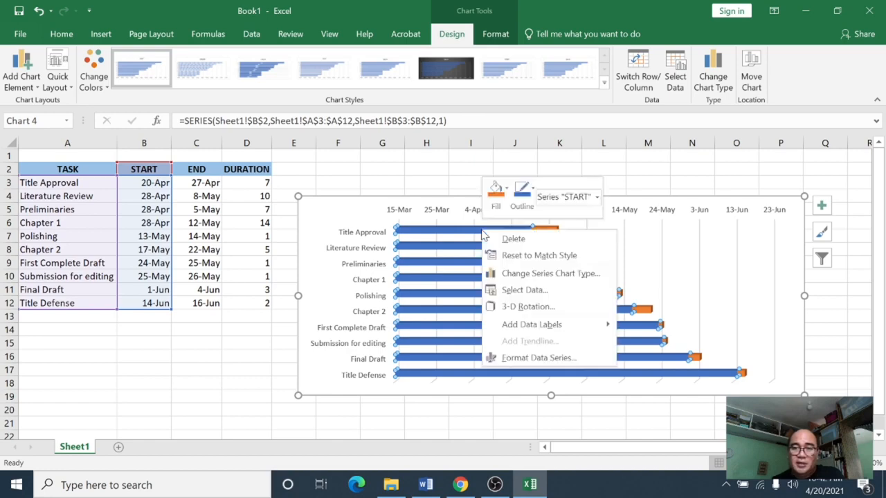
left_click(539, 357)
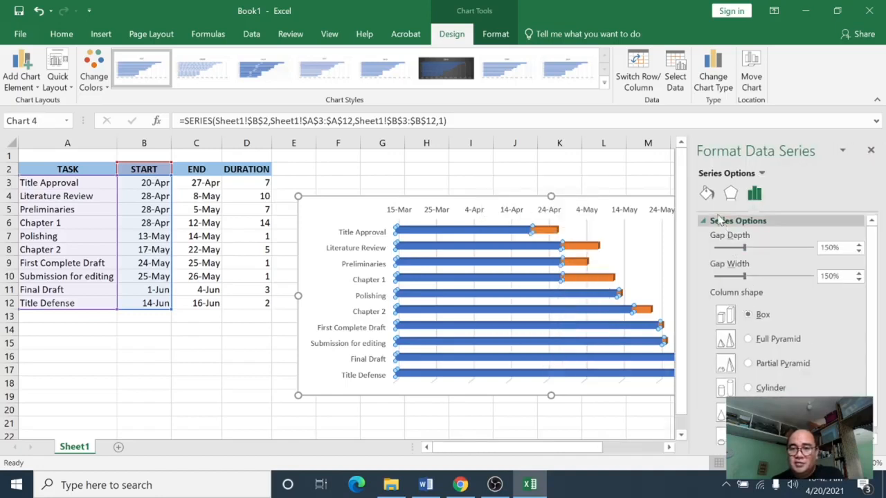
left_click(707, 195)
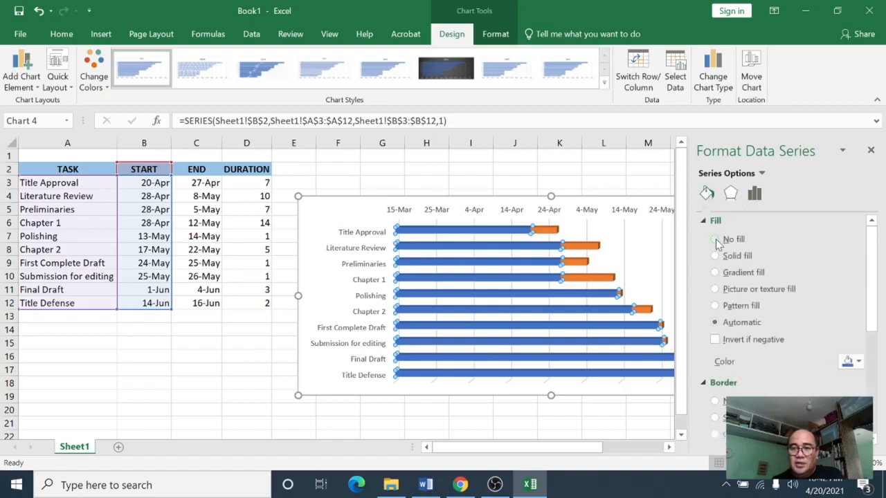
left_click(716, 240)
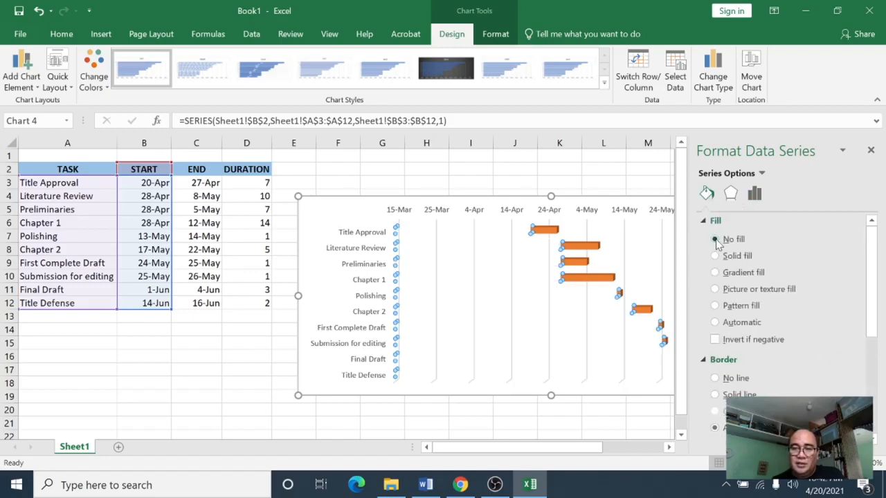
left_click(870, 150)
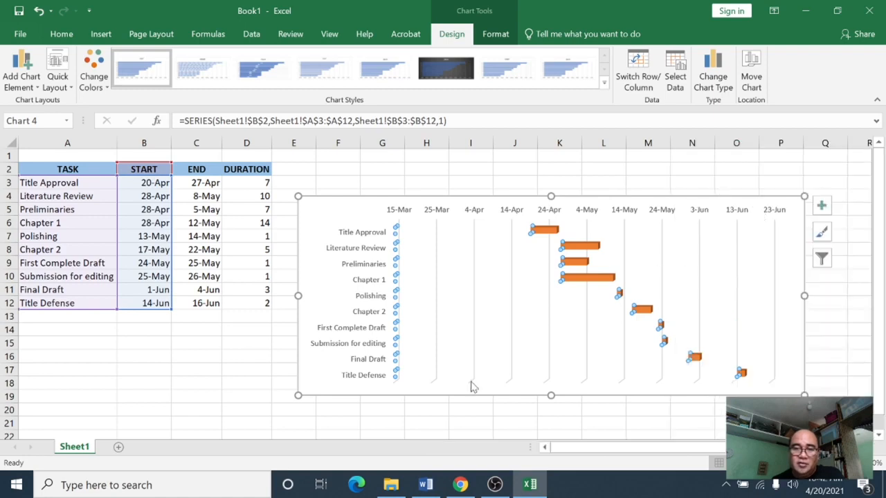
left_click(457, 411)
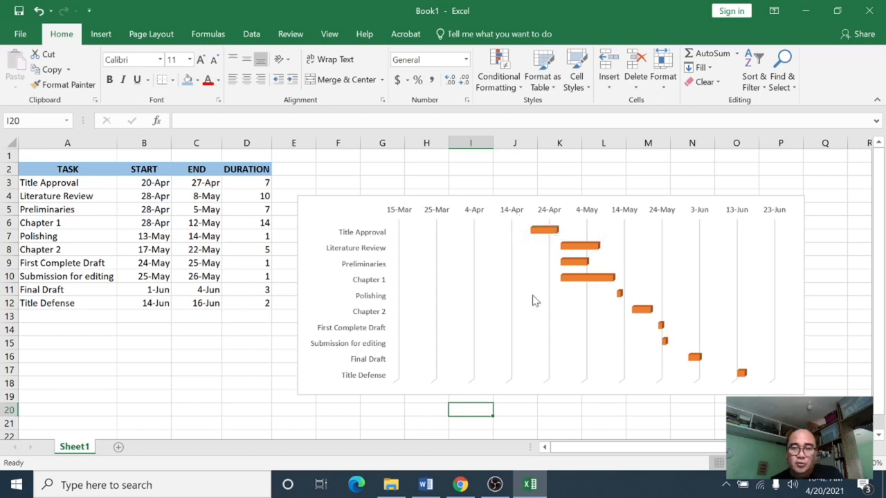
Step: Copy the first task's start date from B3 into cell B15
left_click(154, 183)
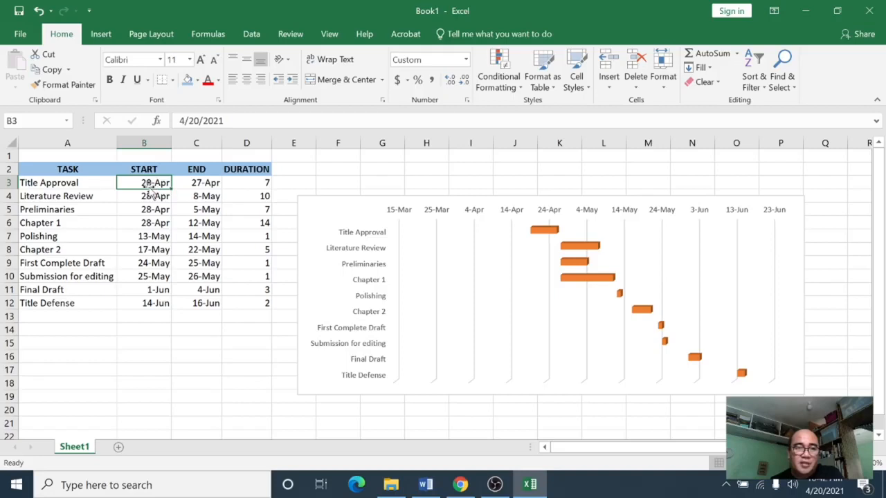
right_click(148, 183)
left_click(178, 203)
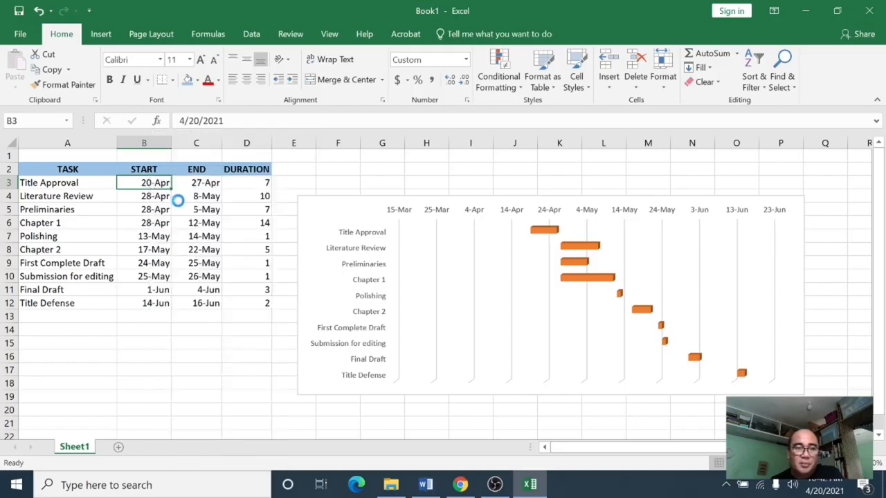
left_click(141, 344)
right_click(139, 345)
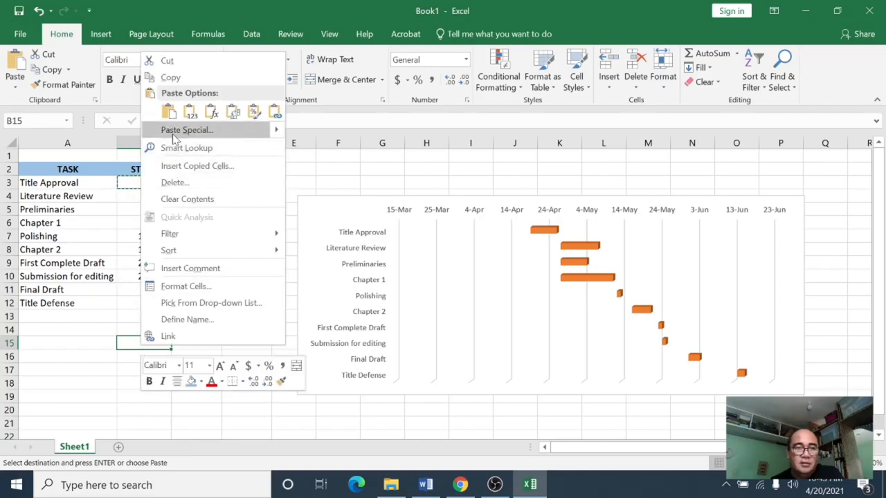
left_click(168, 111)
left_click(155, 372)
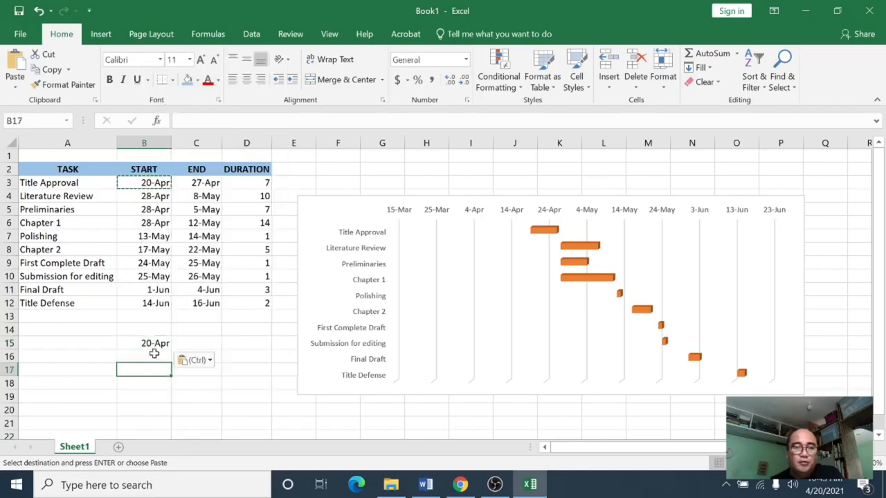
left_click(154, 344)
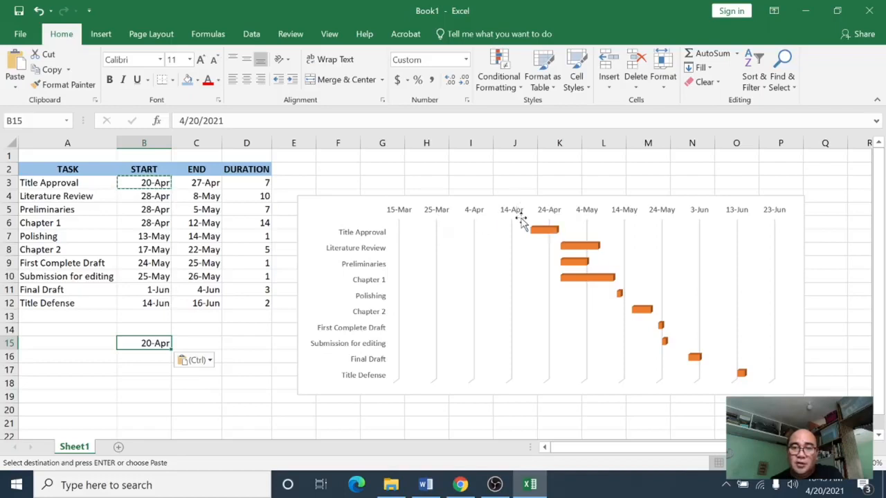
Step: Format cell B15 as Number to show the start date's serial value
right_click(156, 346)
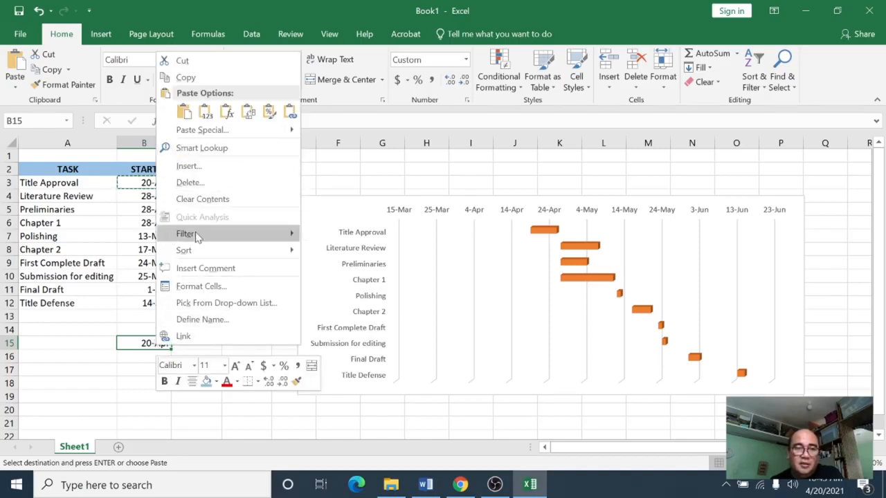
left_click(200, 287)
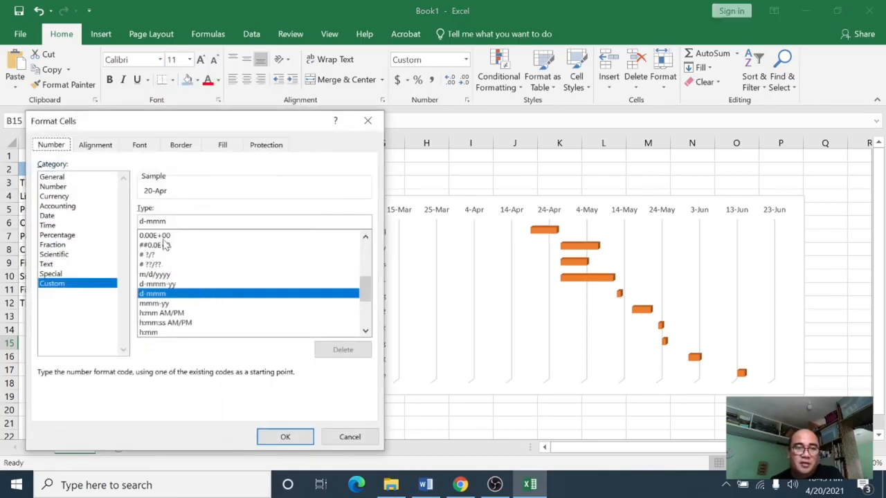
left_click(54, 187)
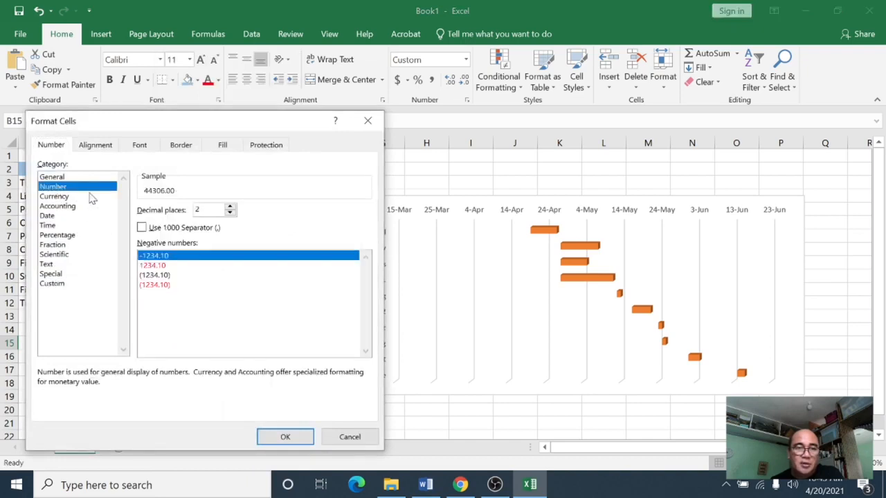
left_click(285, 437)
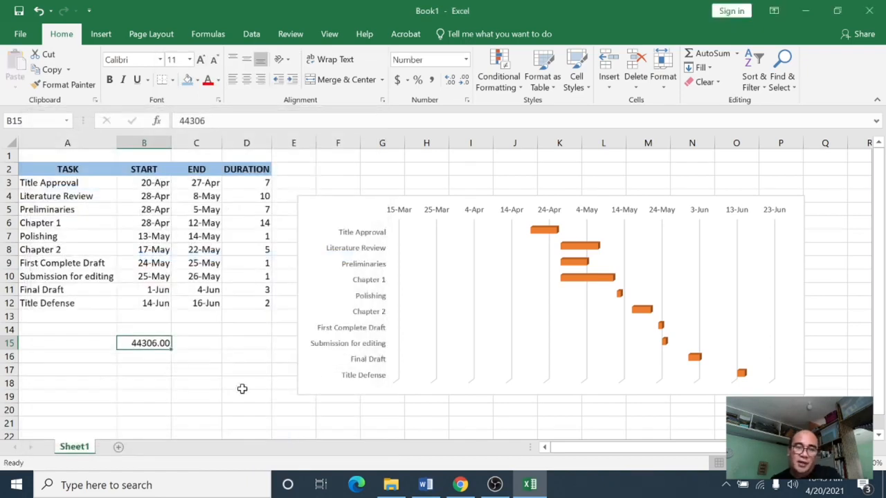
left_click(185, 354)
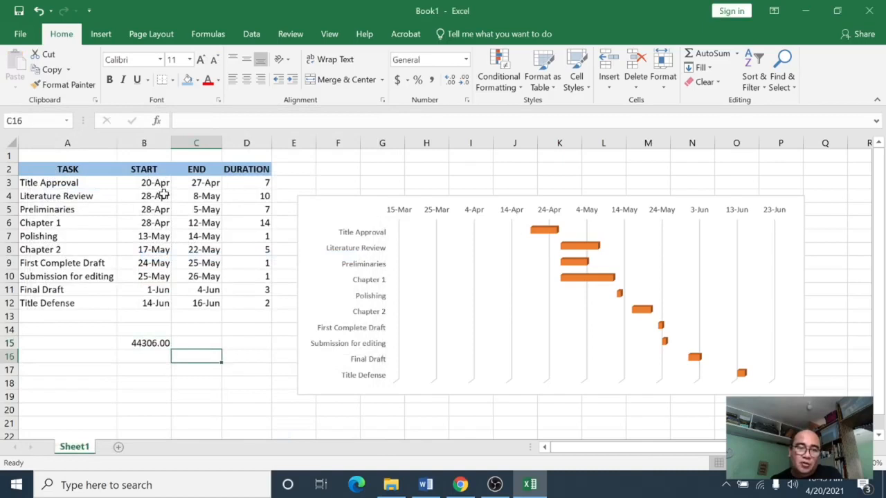
left_click(156, 343)
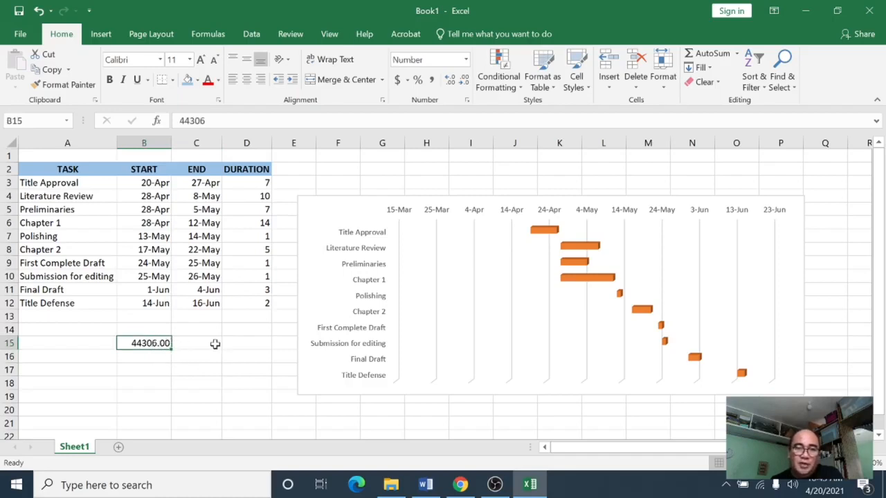
Step: Set the date axis minimum bound to 44306 so the timeline starts at the first task
left_click(470, 214)
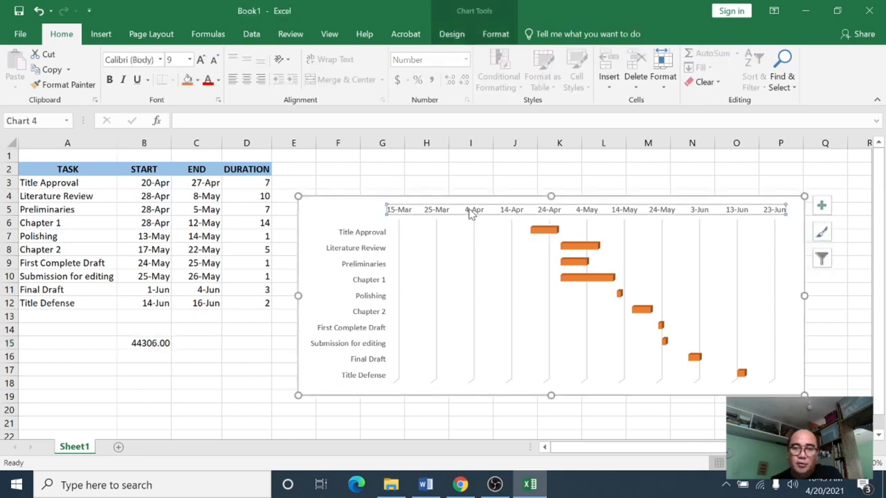
right_click(470, 214)
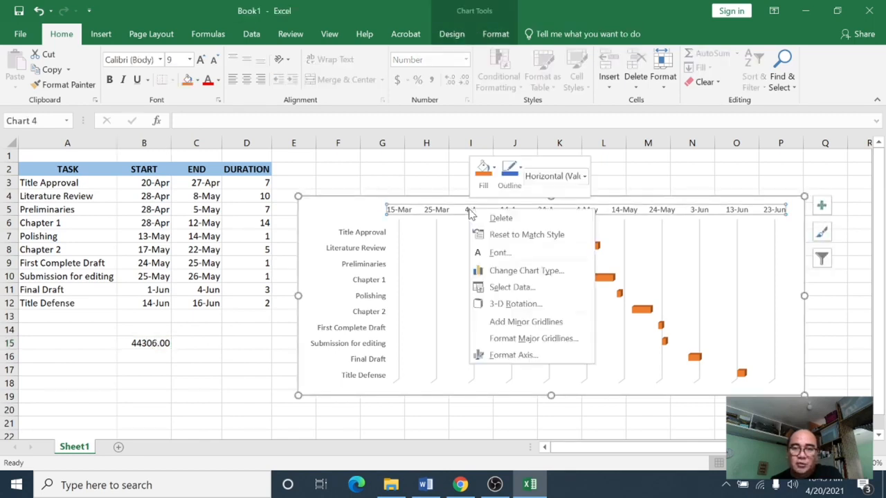
left_click(513, 356)
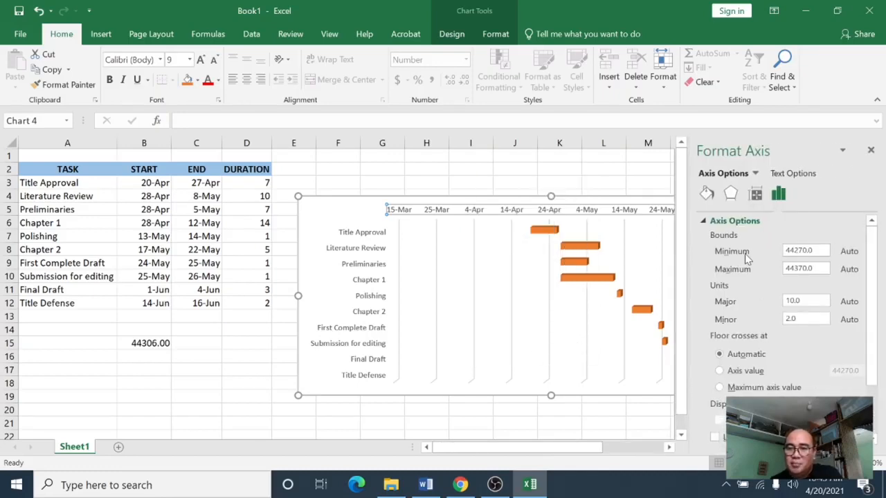
left_click_drag(828, 250, 768, 254)
key("BackSpace")
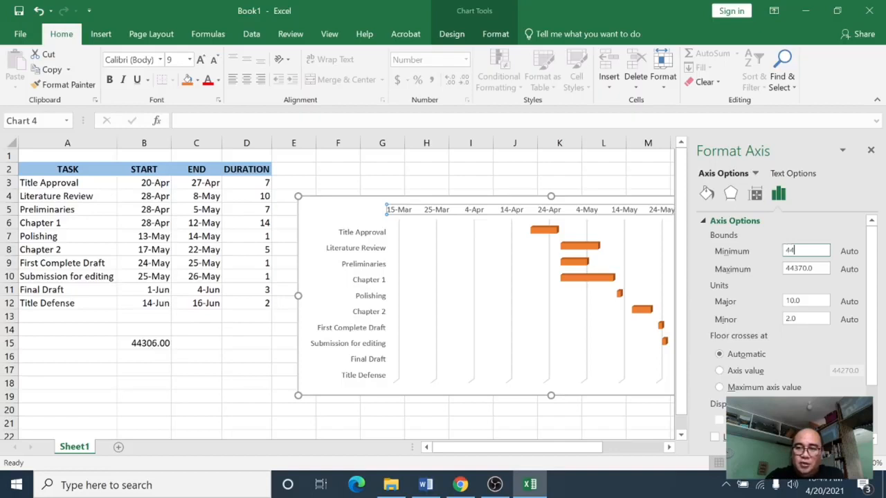
type("30")
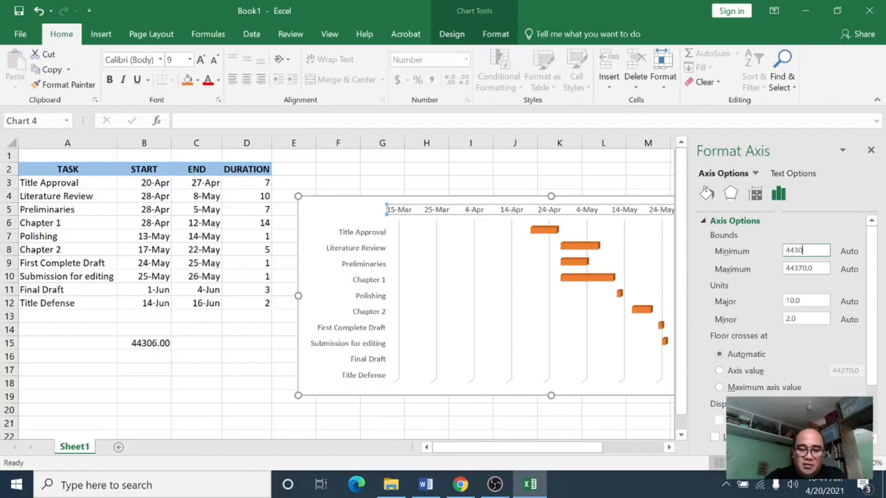
type("6")
key("Return")
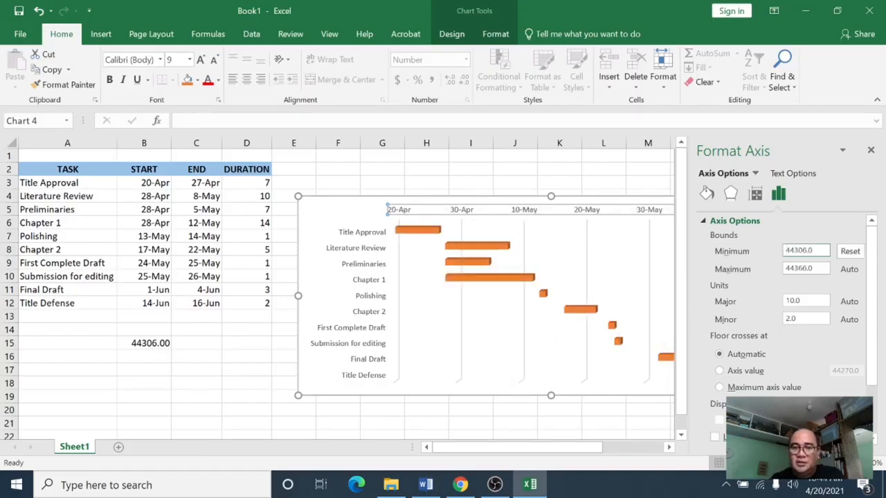
left_click(871, 151)
Step: Clear the helper value from cell B15
left_click(409, 257)
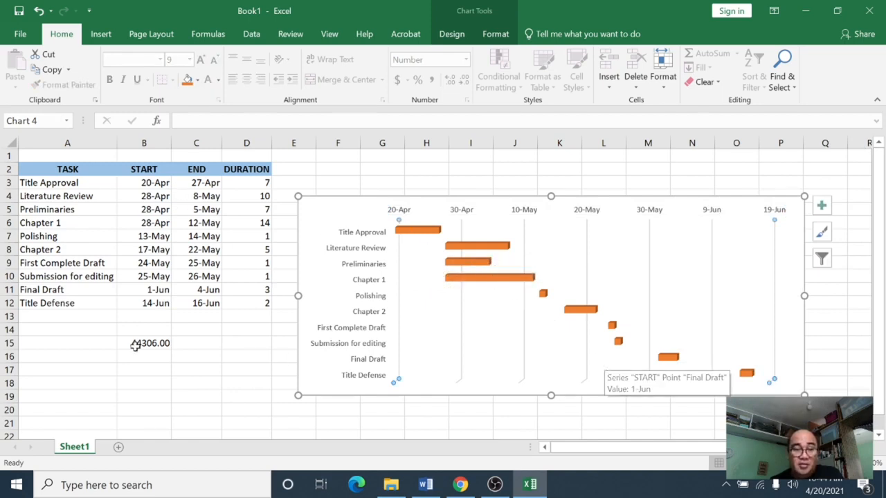
left_click(155, 342)
key("Delete")
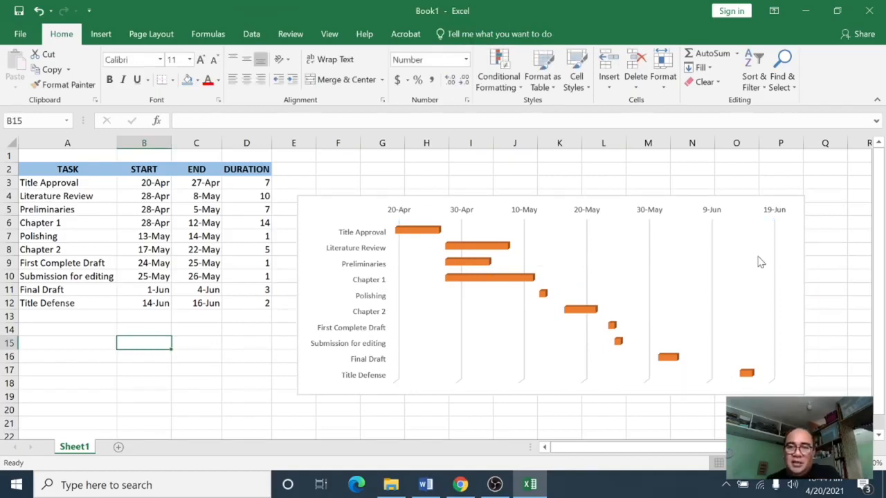
Step: Apply Quick Layout 5 to the chart to add a title and data table
left_click(790, 256)
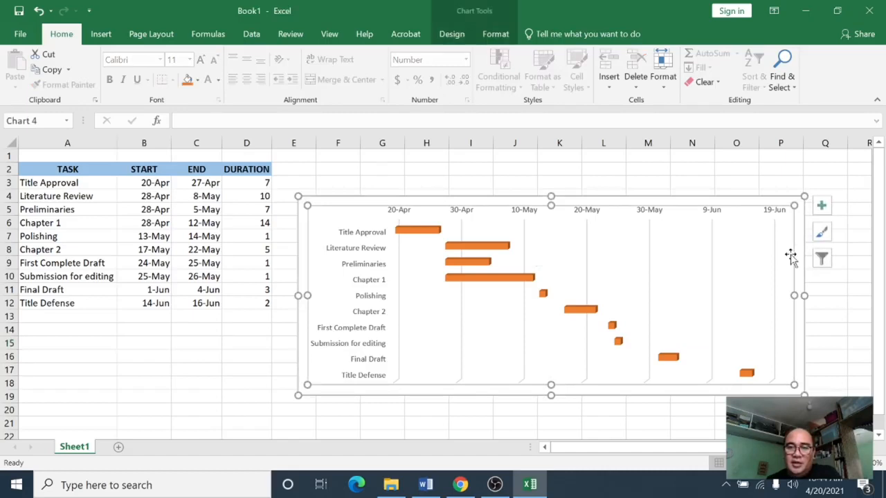
left_click(451, 33)
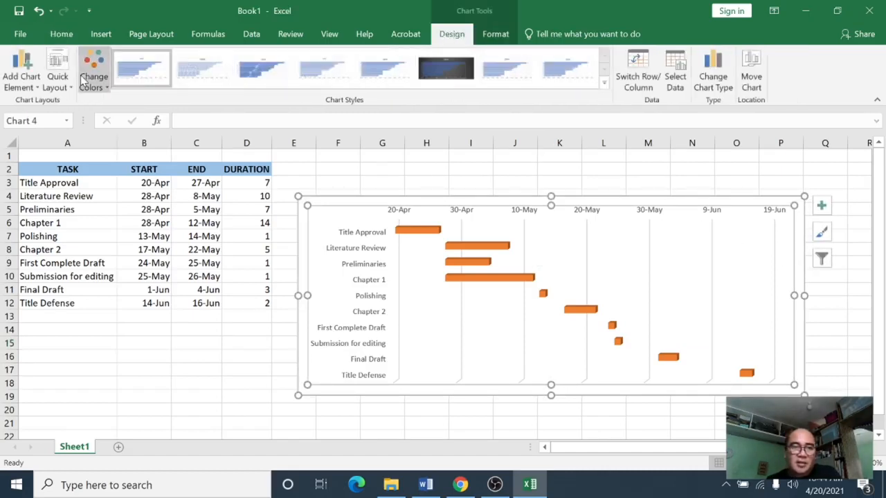
left_click(55, 68)
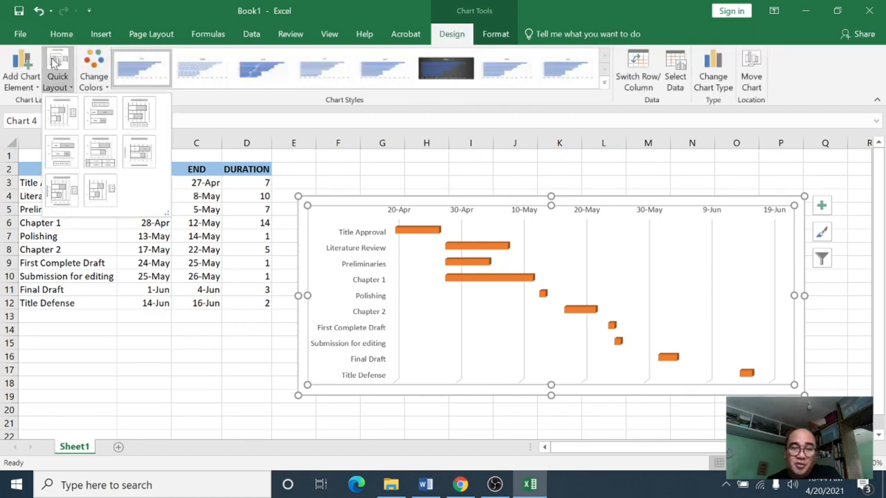
left_click(98, 159)
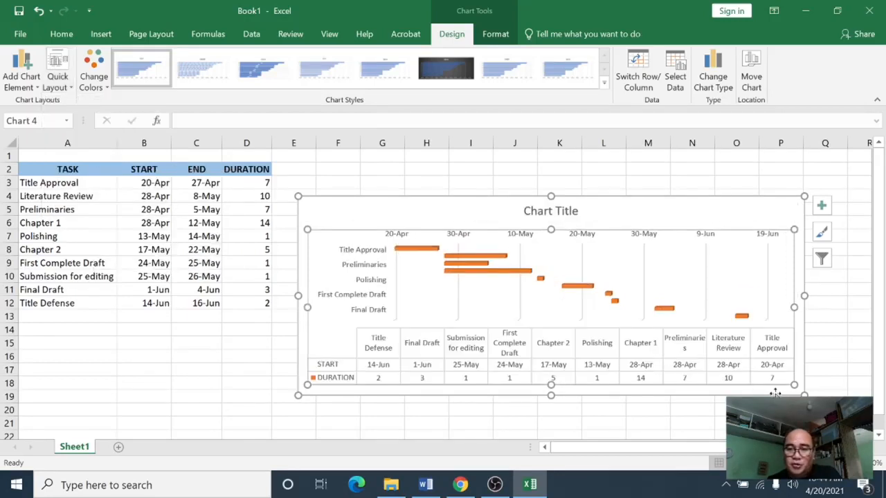
Step: Move the chart up slightly and rename the chart title to Research Study Timeline
left_click_drag(643, 213, 638, 184)
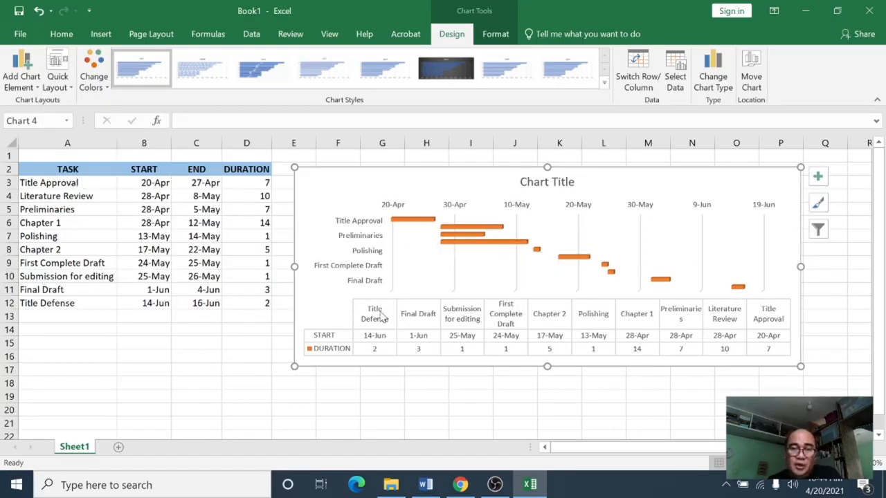
left_click(561, 184)
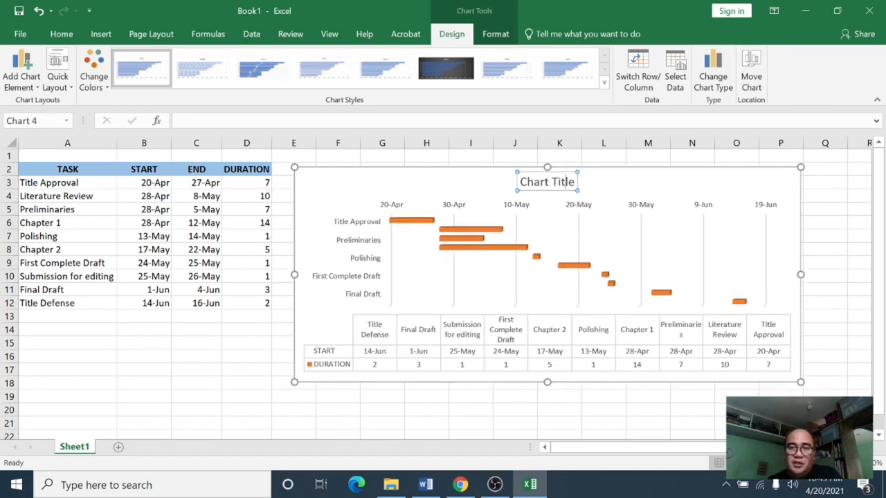
triple_click(566, 184)
mouse_move(561, 181)
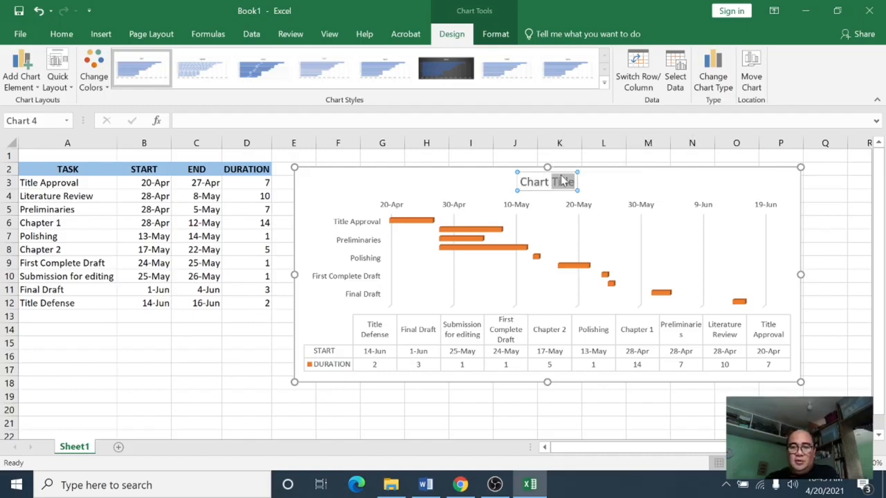
key("BackSpace")
key("BackSpace")
key("BackSpace")
key("BackSpace")
key("BackSpace")
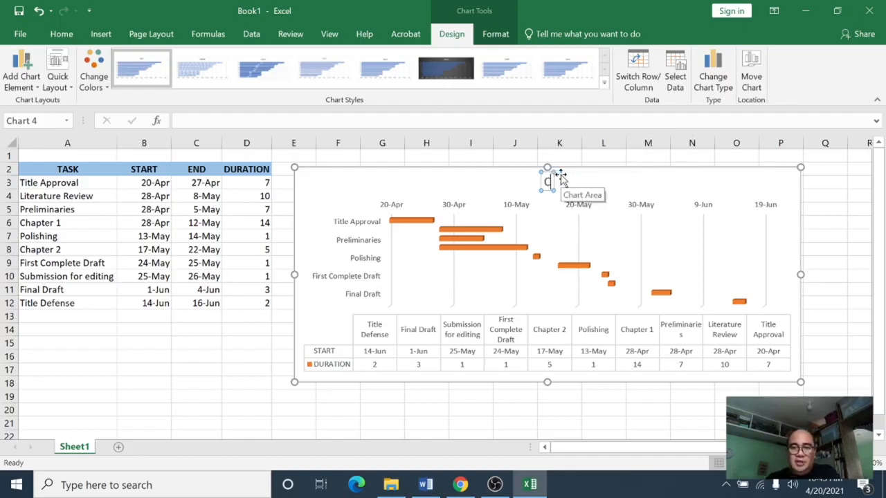
key("BackSpace")
key("BackSpace")
type("Resear")
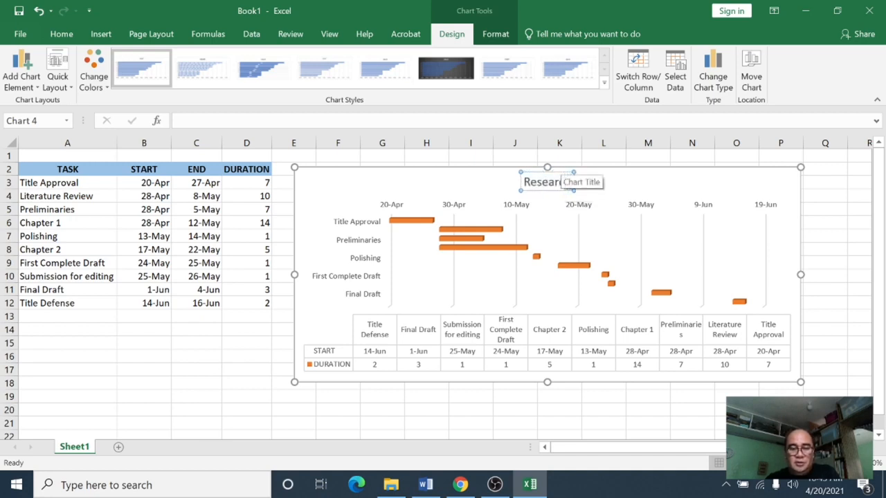
type("ch S")
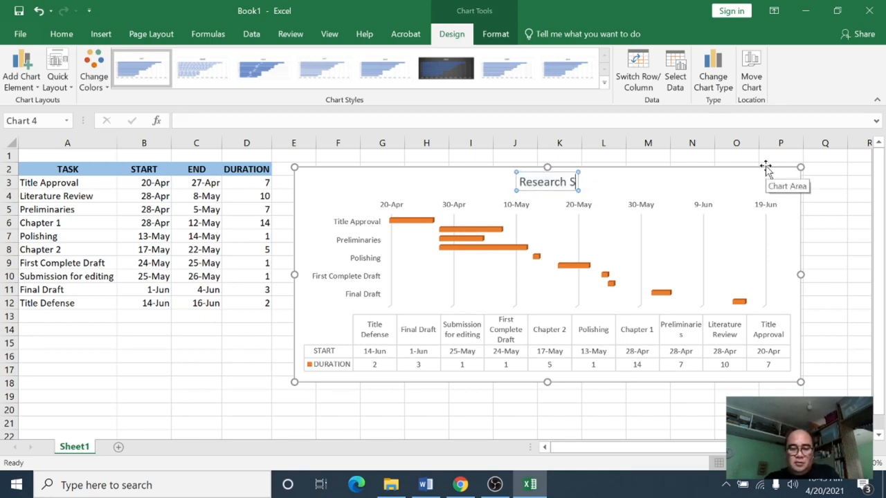
type("tudy Timeline")
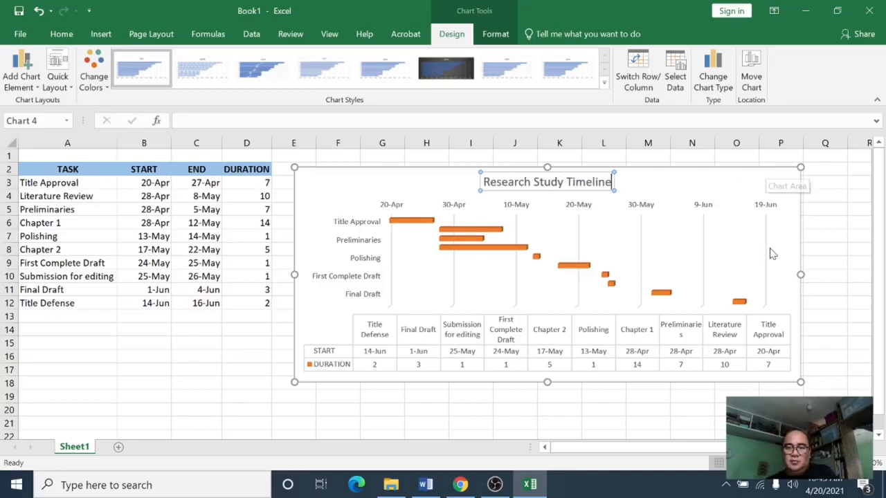
left_click(826, 258)
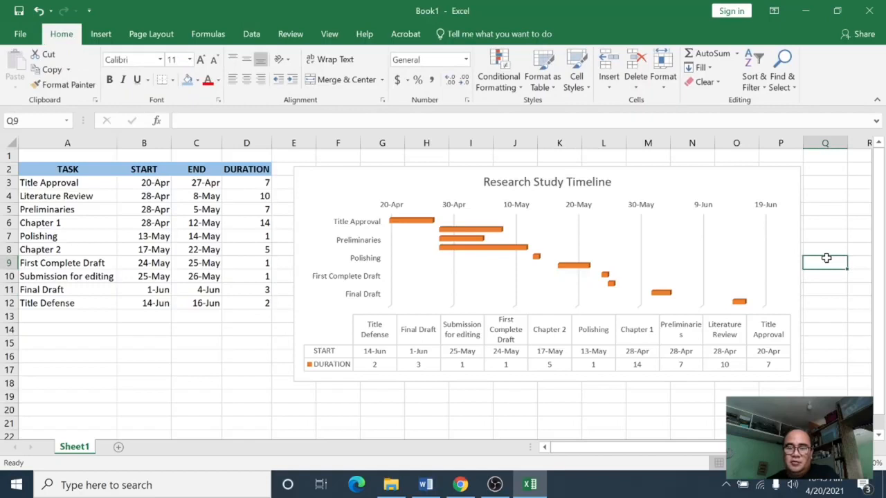